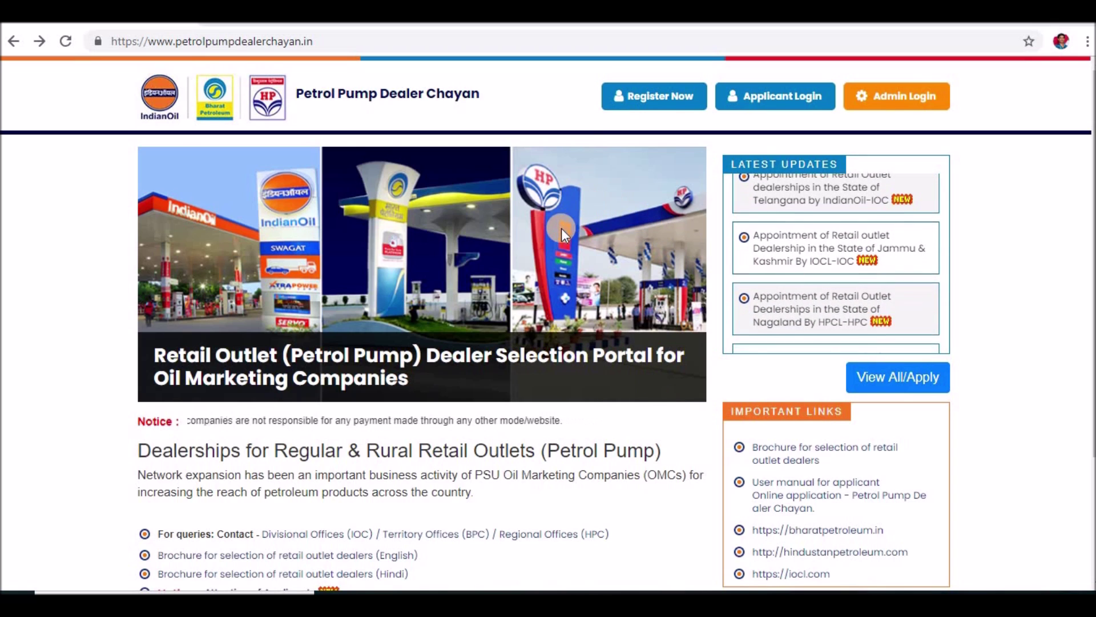
Step: Open the new applicant registration form, review its required fields down to the OTP generation, and return to the portal's home page
{"action": "left_click", "coordinate": [654, 98]}
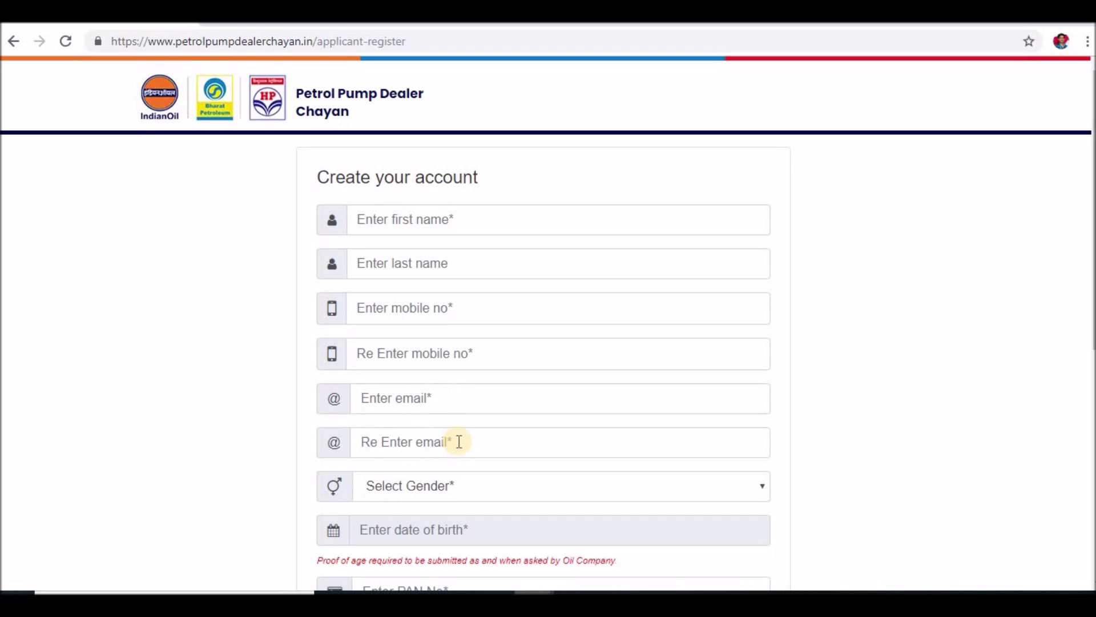
{"action": "scroll", "coordinate": [455, 479], "scroll_direction": "down", "scroll_amount": 2}
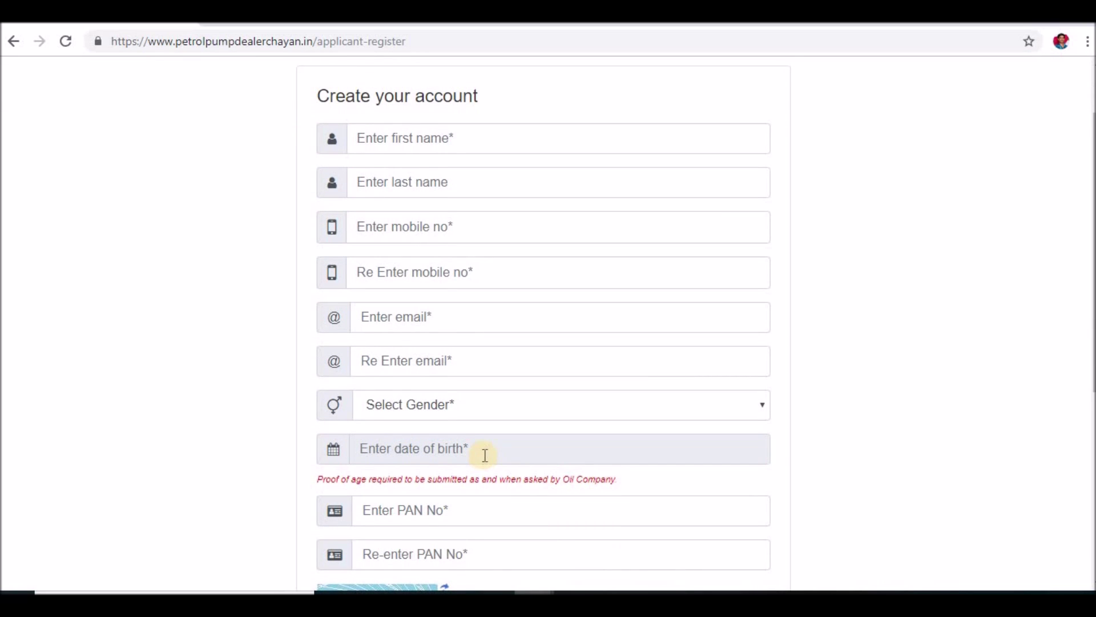
{"action": "scroll", "coordinate": [485, 455], "scroll_direction": "down", "scroll_amount": 2}
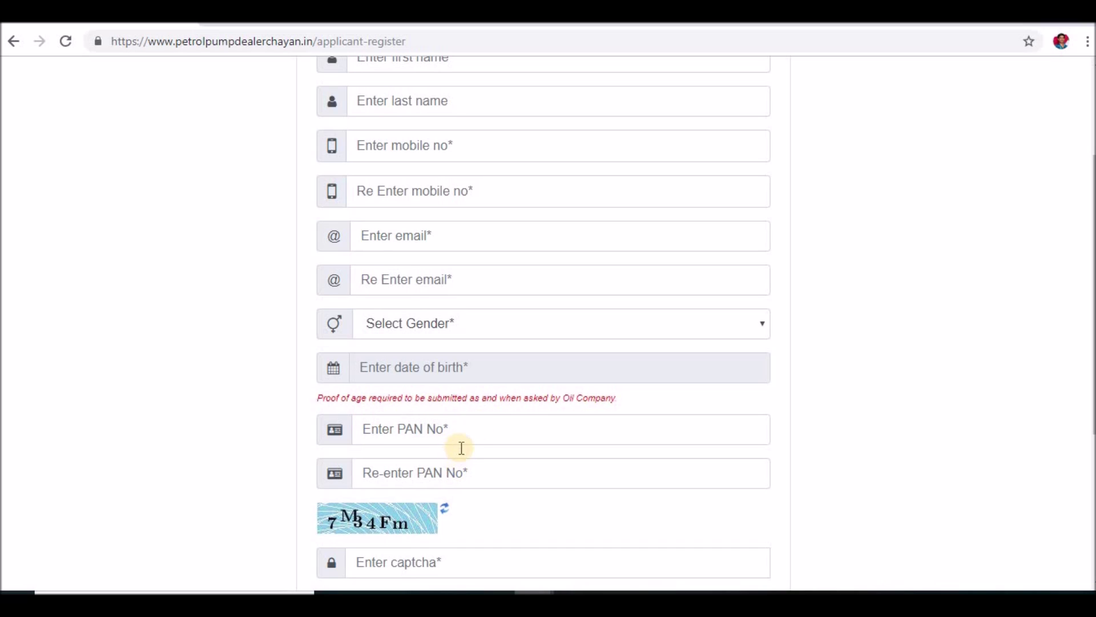
{"action": "scroll", "coordinate": [462, 448], "scroll_direction": "down", "scroll_amount": 1}
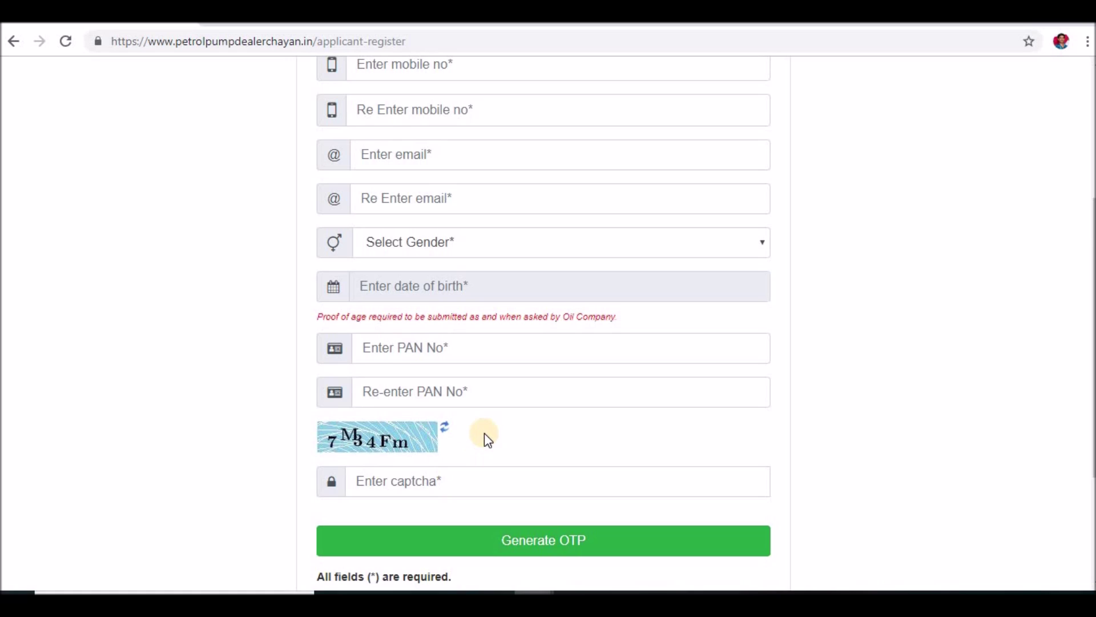
{"action": "scroll", "coordinate": [484, 434], "scroll_direction": "down", "scroll_amount": 1}
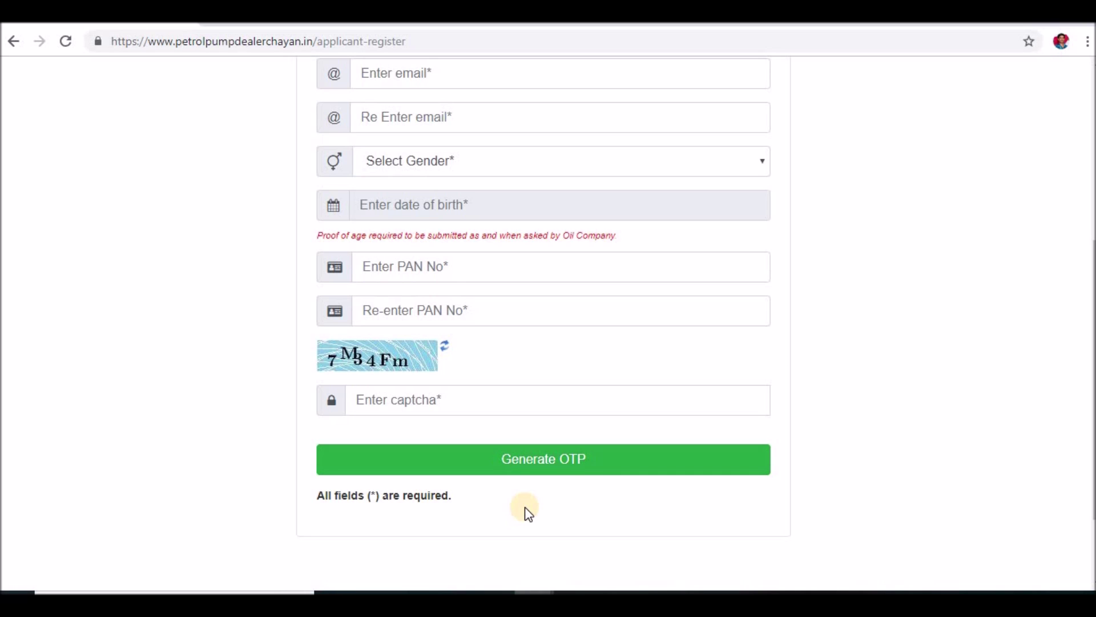
{"action": "scroll", "coordinate": [526, 506], "scroll_direction": "up", "scroll_amount": 6}
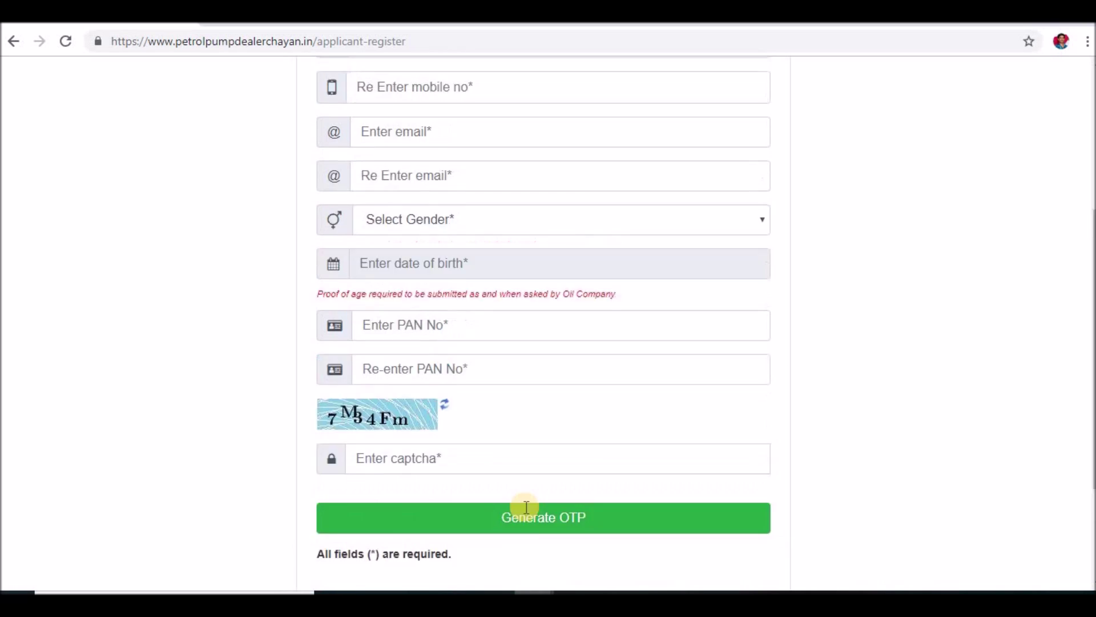
{"action": "left_click", "coordinate": [11, 44]}
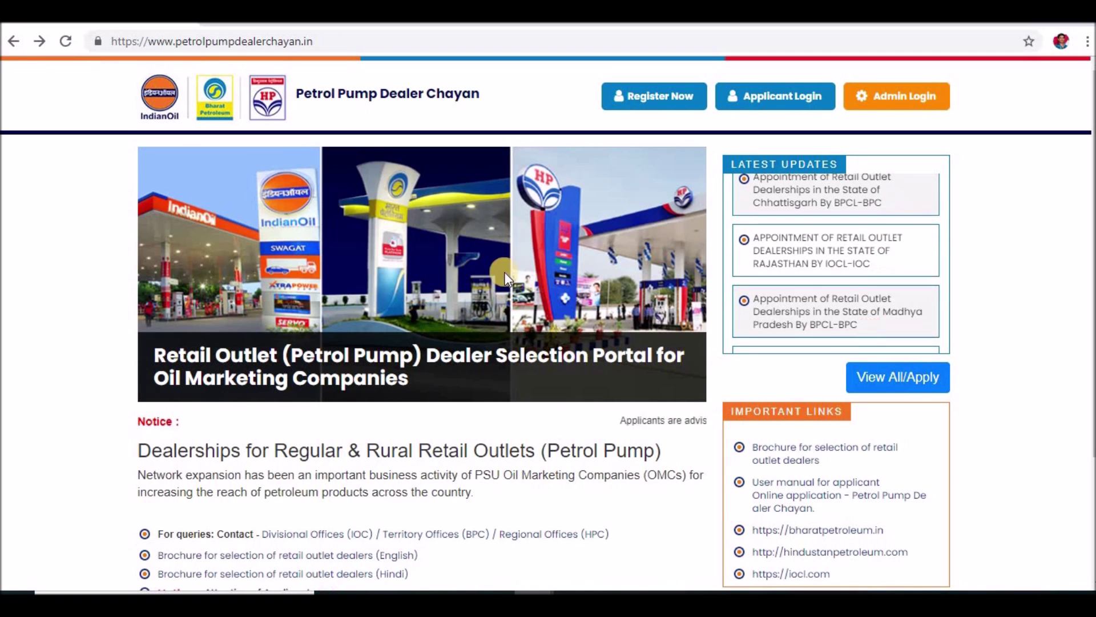
Step: Log in to the applicant account with the prefilled credentials, entering the displayed captcha code
{"action": "left_click", "coordinate": [766, 102]}
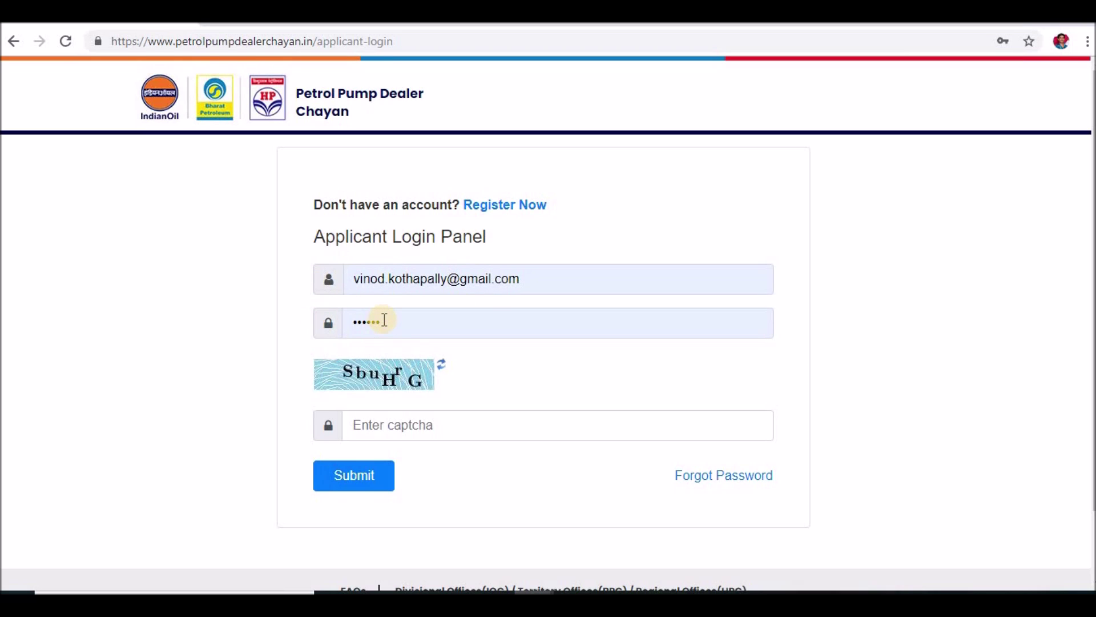
{"action": "left_click", "coordinate": [394, 423]}
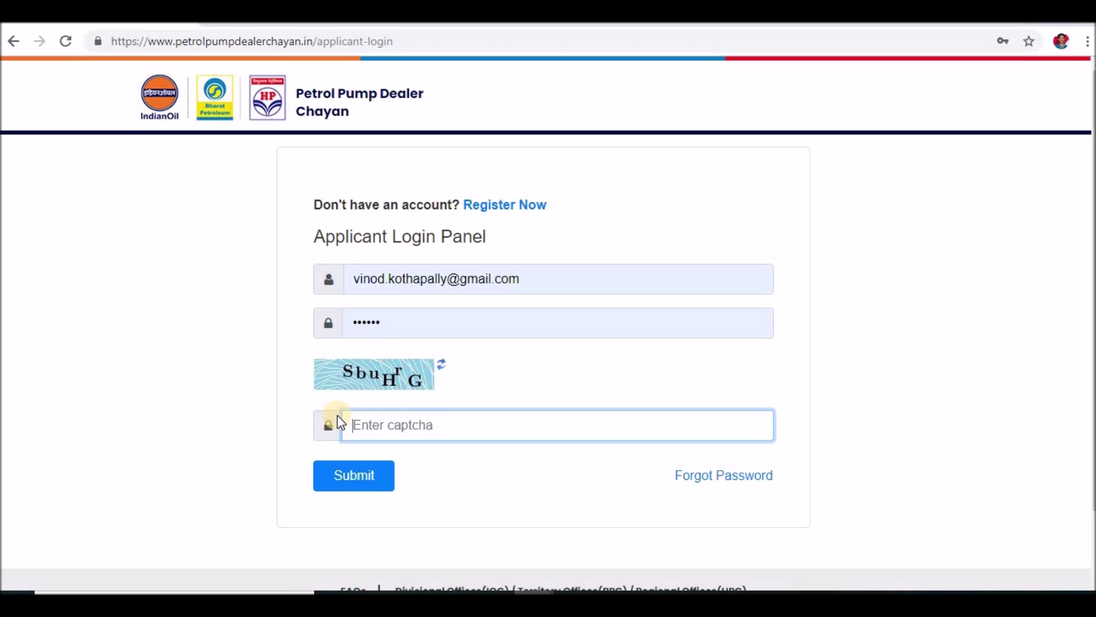
{"action": "type", "text": "S"}
{"action": "type", "text": "buHrG"}
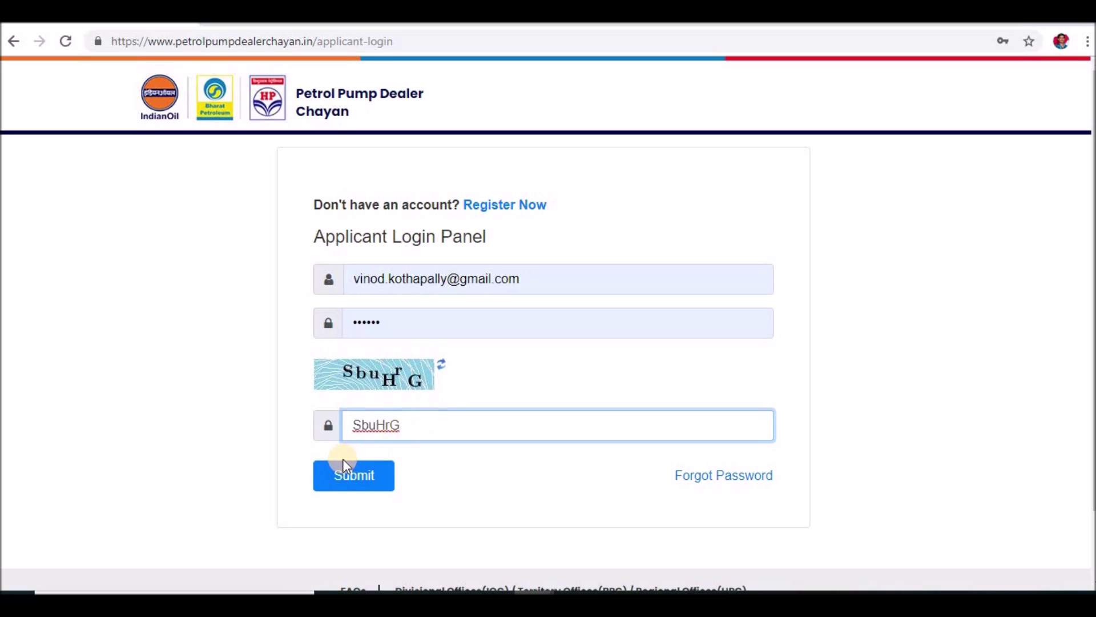
{"action": "left_click", "coordinate": [348, 480]}
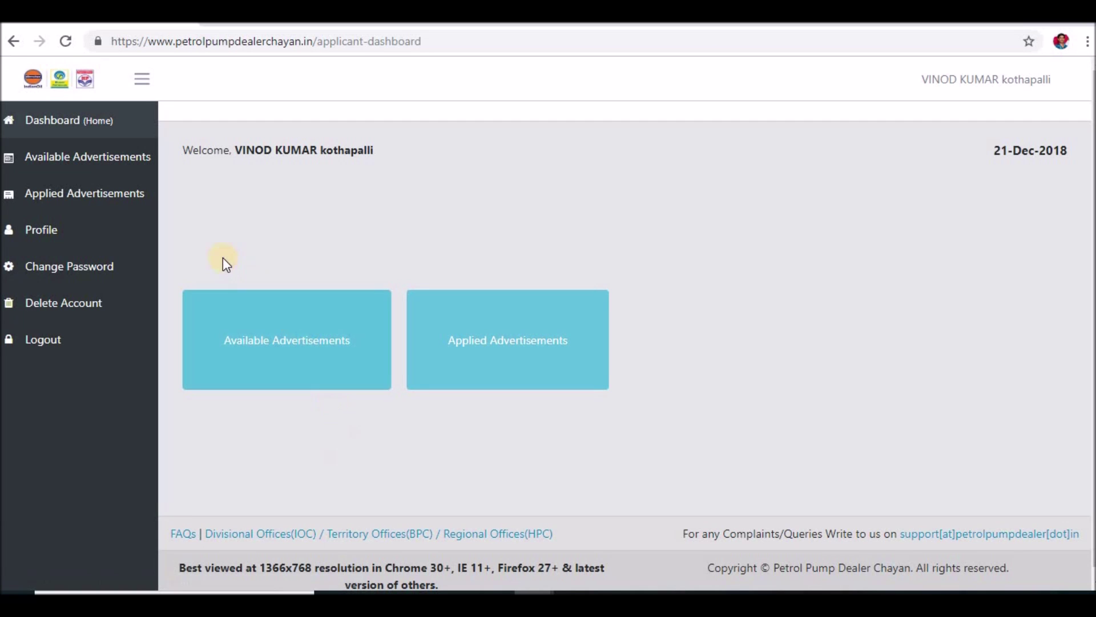
Step: Open the available advertisements and filter them by the state TELANGANA
{"action": "left_click", "coordinate": [258, 346]}
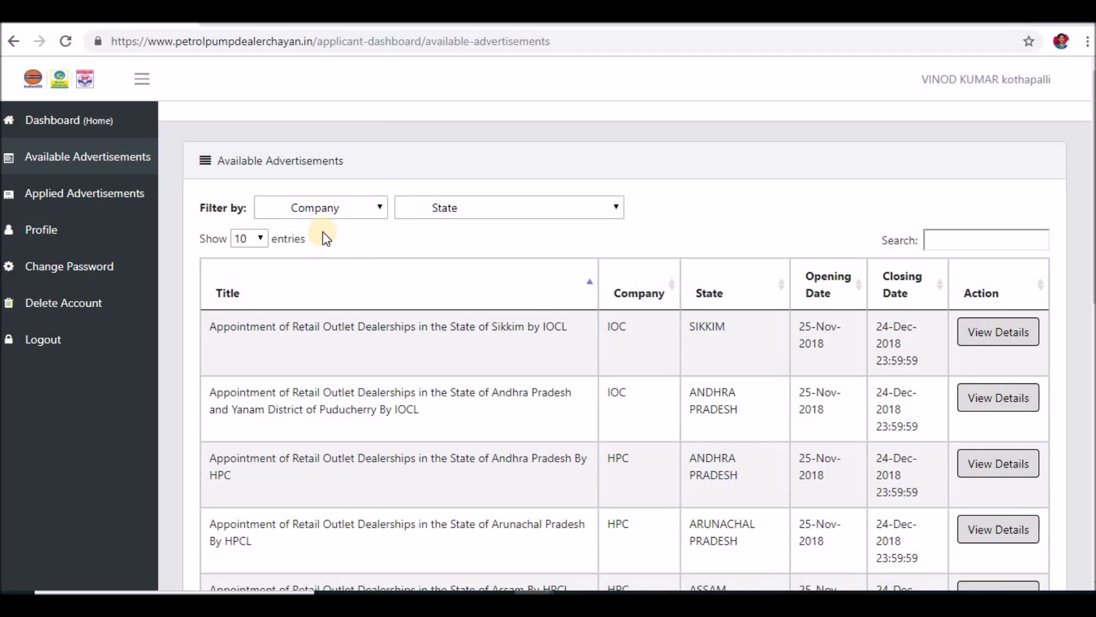
{"action": "left_click", "coordinate": [471, 212]}
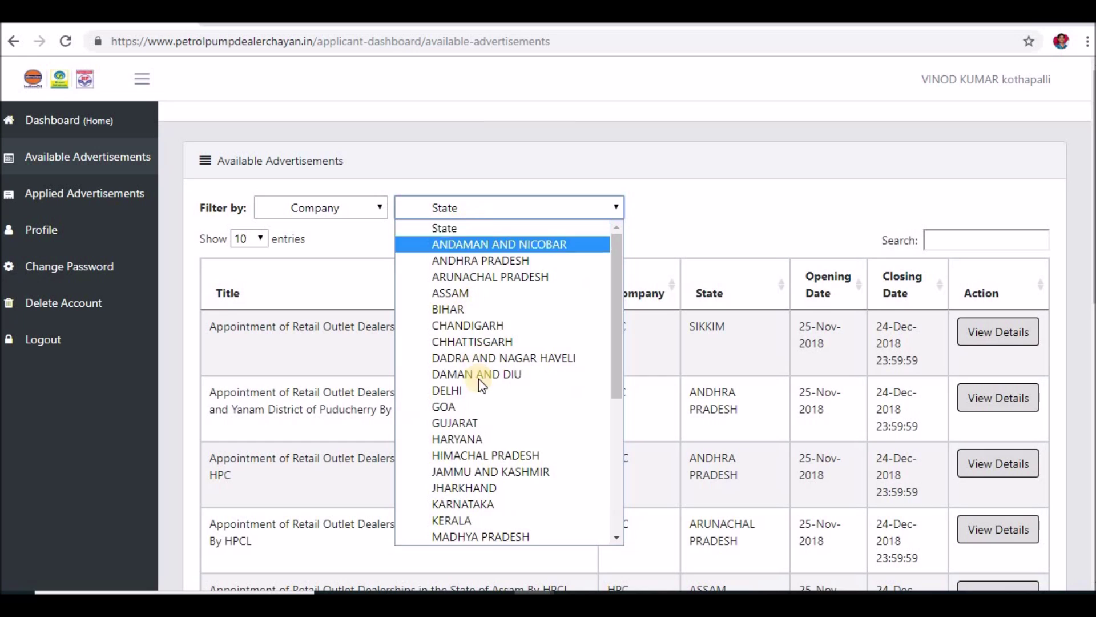
{"action": "scroll", "coordinate": [479, 400], "scroll_direction": "down", "scroll_amount": 4}
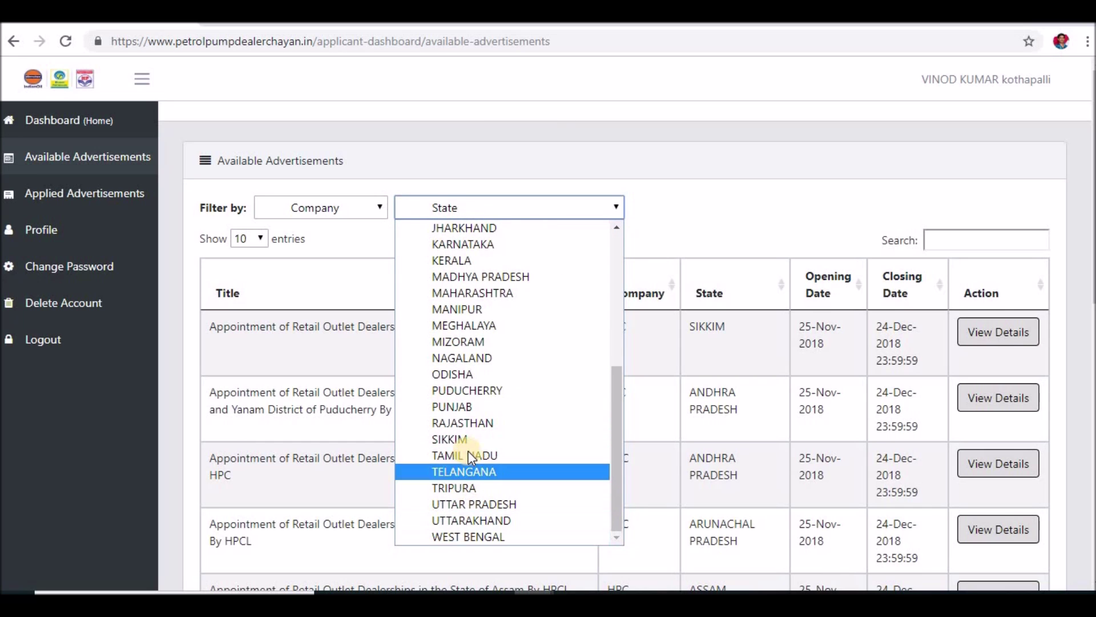
{"action": "left_click", "coordinate": [467, 472]}
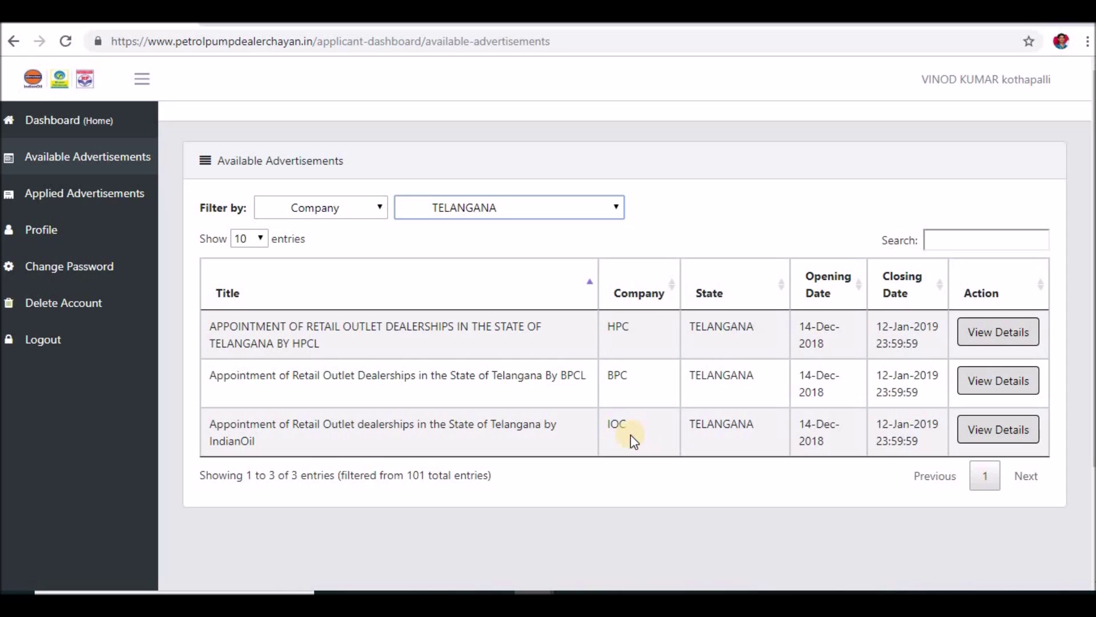
Step: Open the details of the HPCL advertisement for Telangana and look through its list of locations
{"action": "left_click", "coordinate": [1032, 327]}
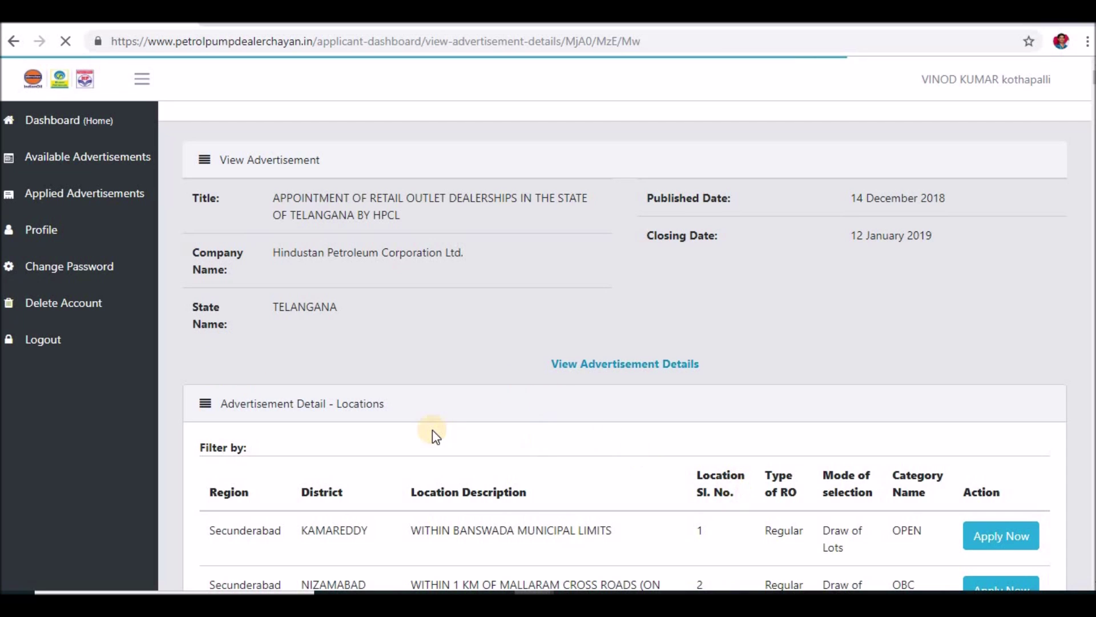
{"action": "scroll", "coordinate": [269, 482], "scroll_direction": "down", "scroll_amount": 7}
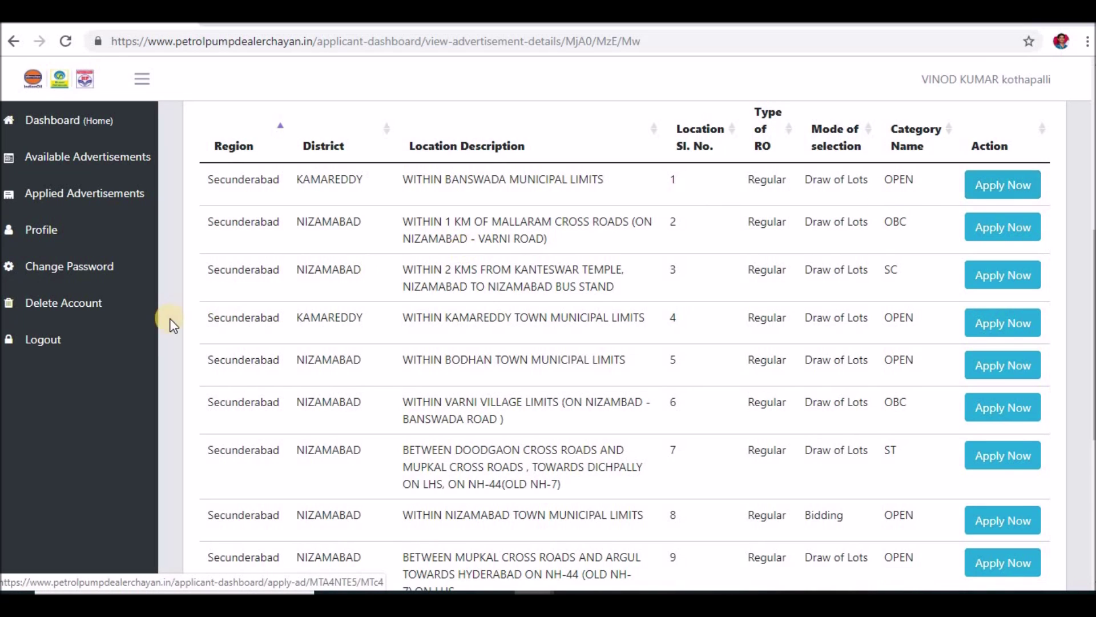
{"action": "scroll", "coordinate": [159, 324], "scroll_direction": "up", "scroll_amount": 3}
{"action": "scroll", "coordinate": [160, 324], "scroll_direction": "up", "scroll_amount": 3}
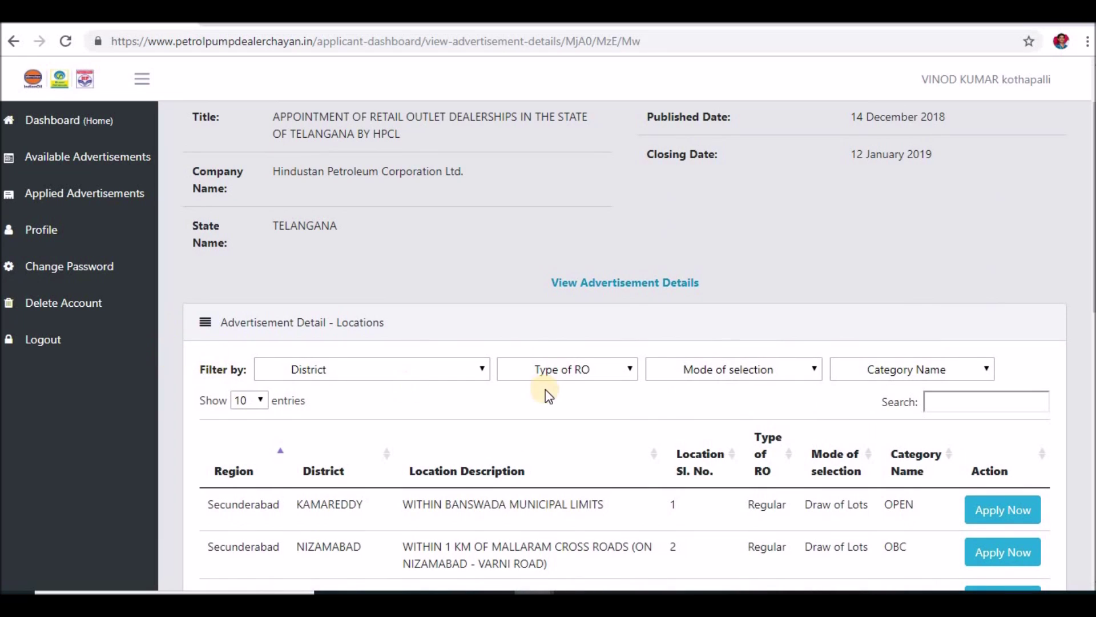
Step: Filter the advertised locations by the district SIDDIPET and review the listed entries
{"action": "left_click", "coordinate": [324, 374]}
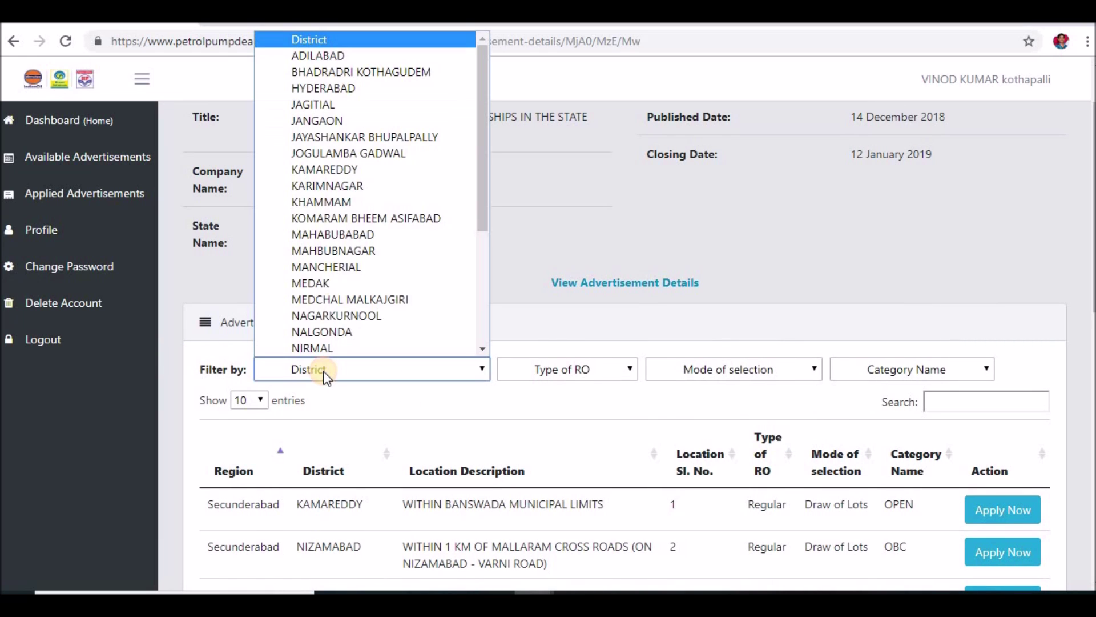
{"action": "scroll", "coordinate": [348, 283], "scroll_direction": "down", "scroll_amount": 2}
{"action": "scroll", "coordinate": [355, 293], "scroll_direction": "down", "scroll_amount": 1}
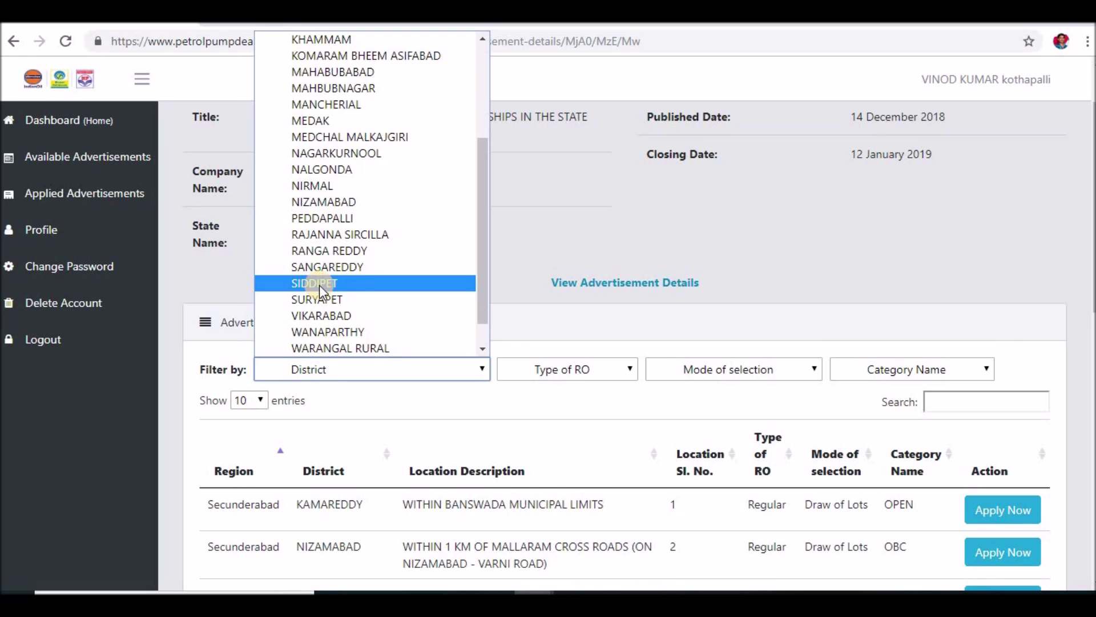
{"action": "left_click", "coordinate": [320, 285]}
{"action": "scroll", "coordinate": [166, 475], "scroll_direction": "down", "scroll_amount": 3}
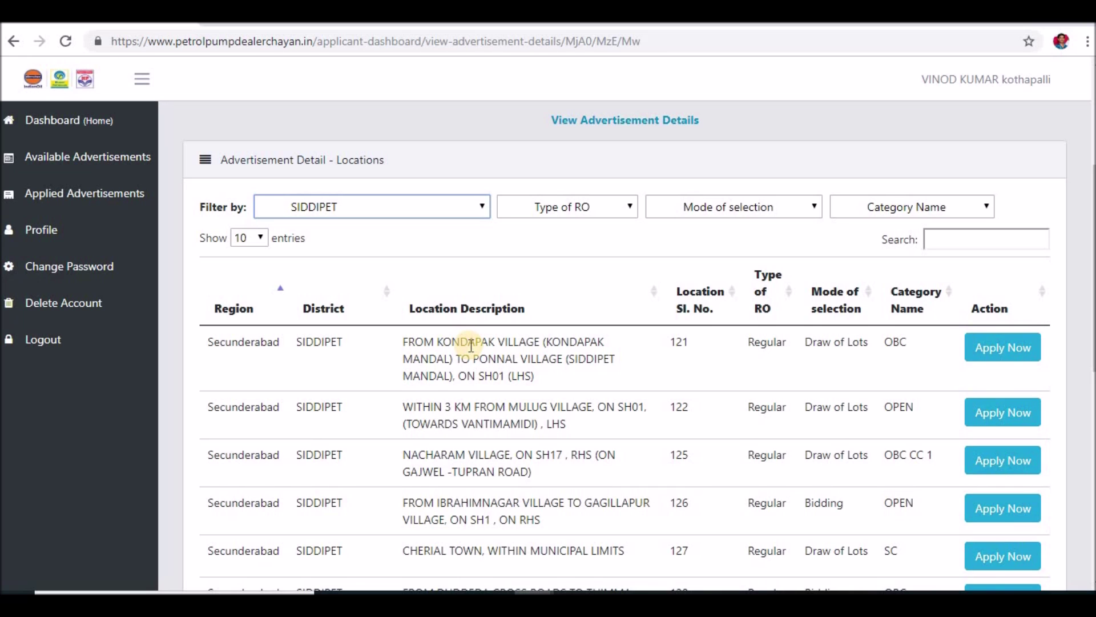
{"action": "scroll", "coordinate": [471, 349], "scroll_direction": "down", "scroll_amount": 6}
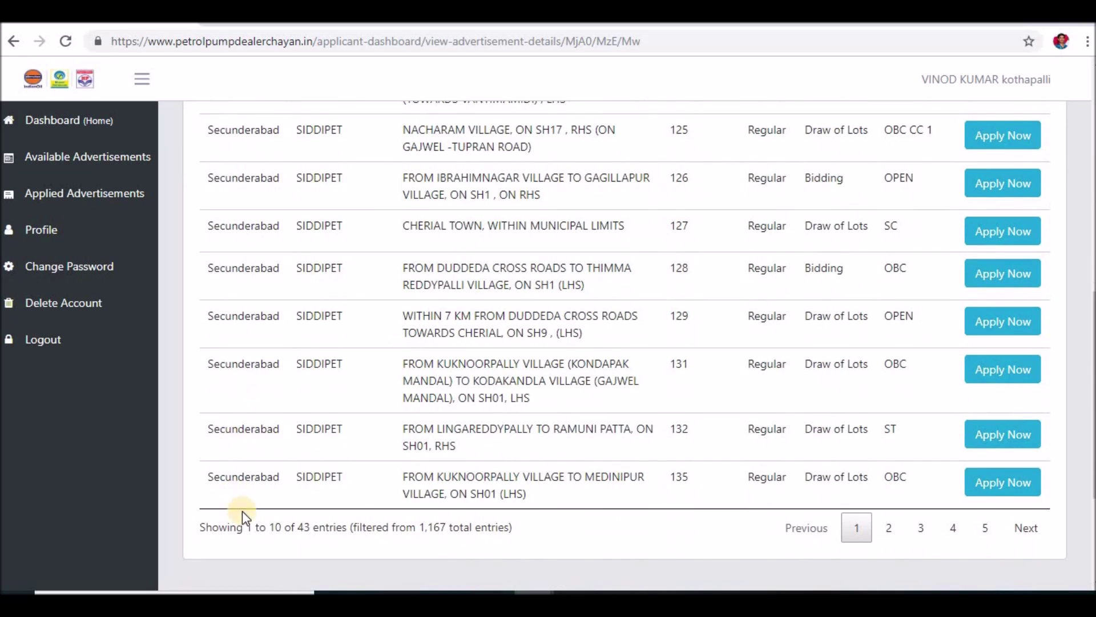
{"action": "scroll", "coordinate": [357, 525], "scroll_direction": "up", "scroll_amount": 6}
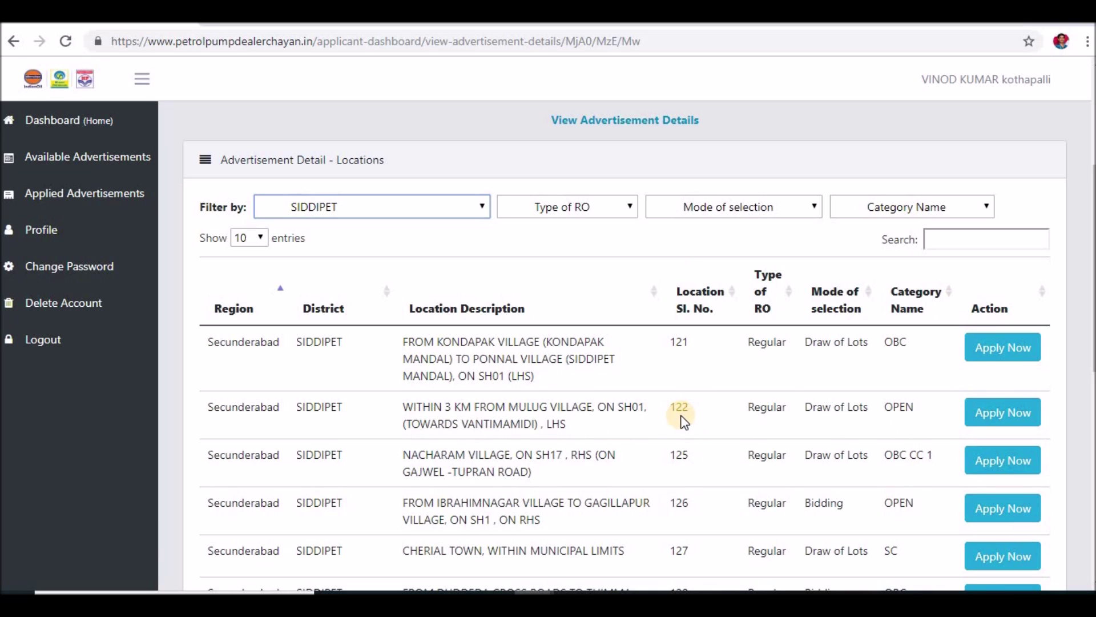
Step: Start an application for location 122, within 3 km of Mulug village, and highlight the advertisement's publication date
{"action": "left_click", "coordinate": [995, 416]}
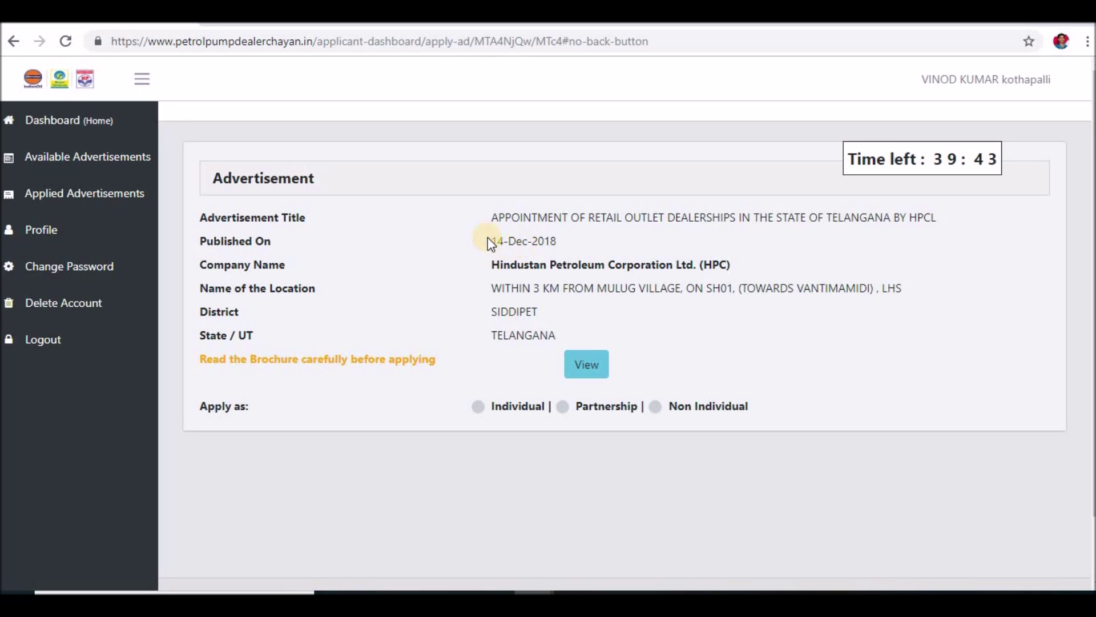
{"action": "left_click_drag", "start_coordinate": [490, 241], "coordinate": [577, 241]}
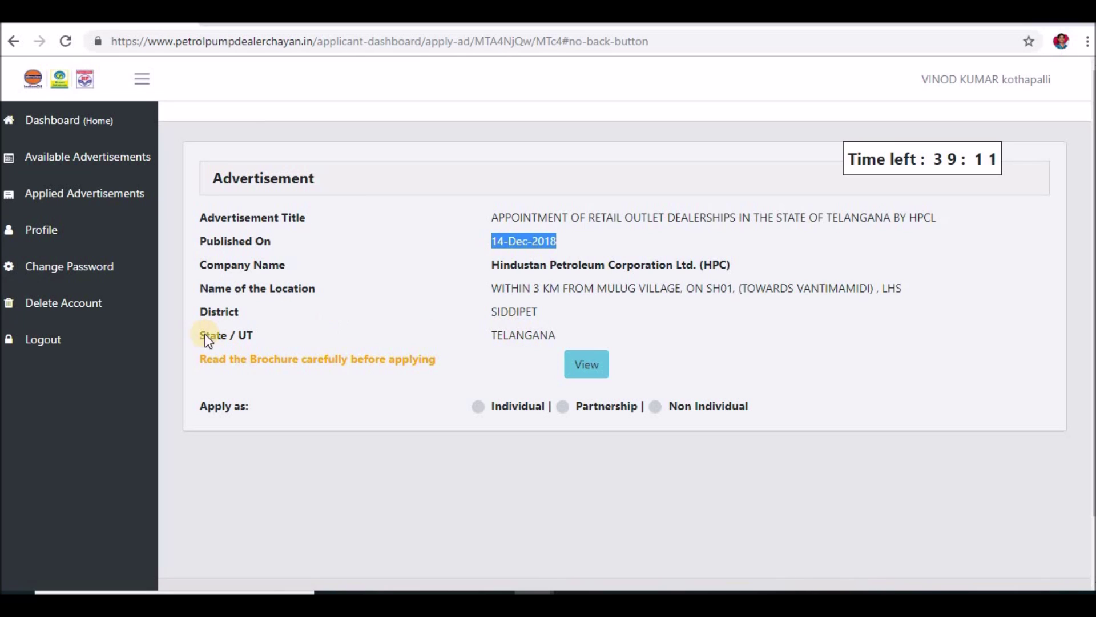
Step: View the application brochure, skim its contents, reservation and site type sections, and return to the application form
{"action": "left_click", "coordinate": [593, 363]}
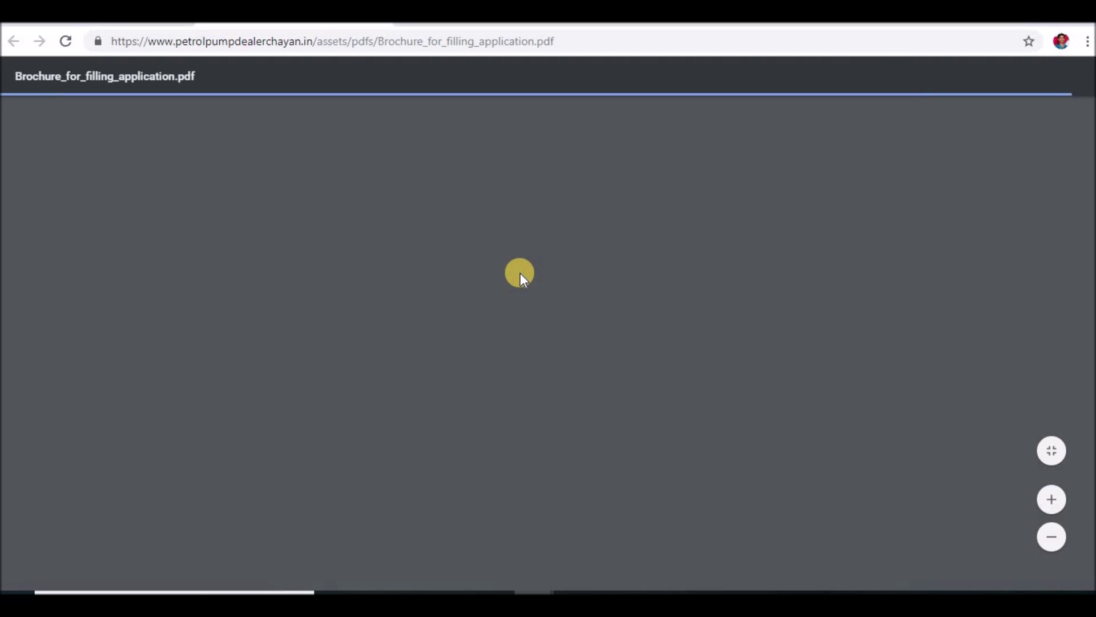
{"action": "scroll", "coordinate": [494, 384], "scroll_direction": "down", "scroll_amount": 8}
{"action": "scroll", "coordinate": [481, 386], "scroll_direction": "down", "scroll_amount": 15}
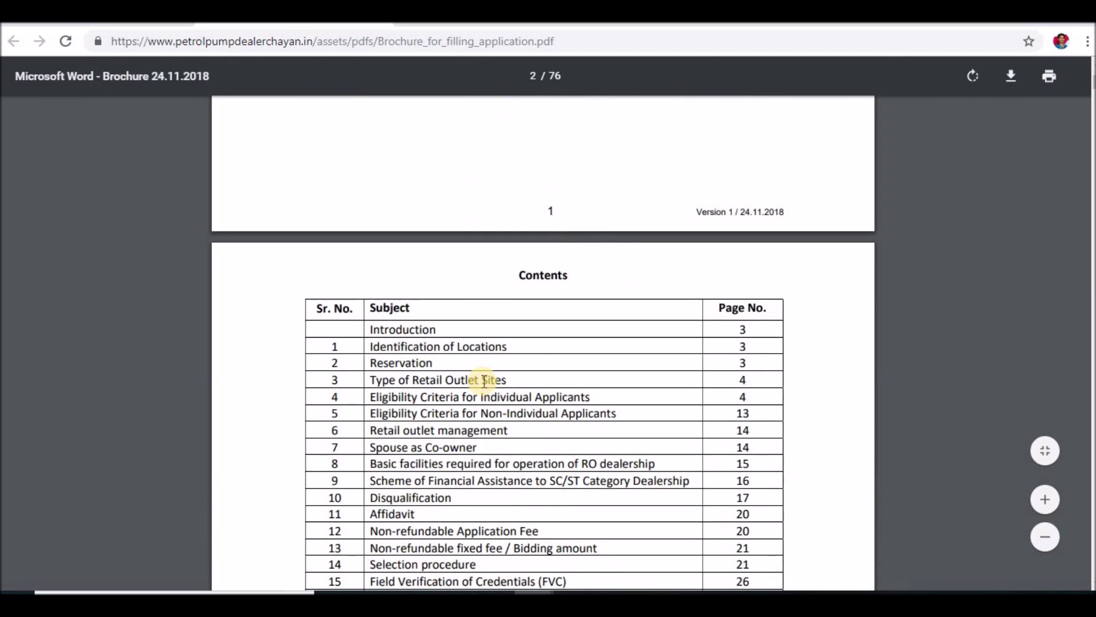
{"action": "scroll", "coordinate": [491, 344], "scroll_direction": "down", "scroll_amount": 6}
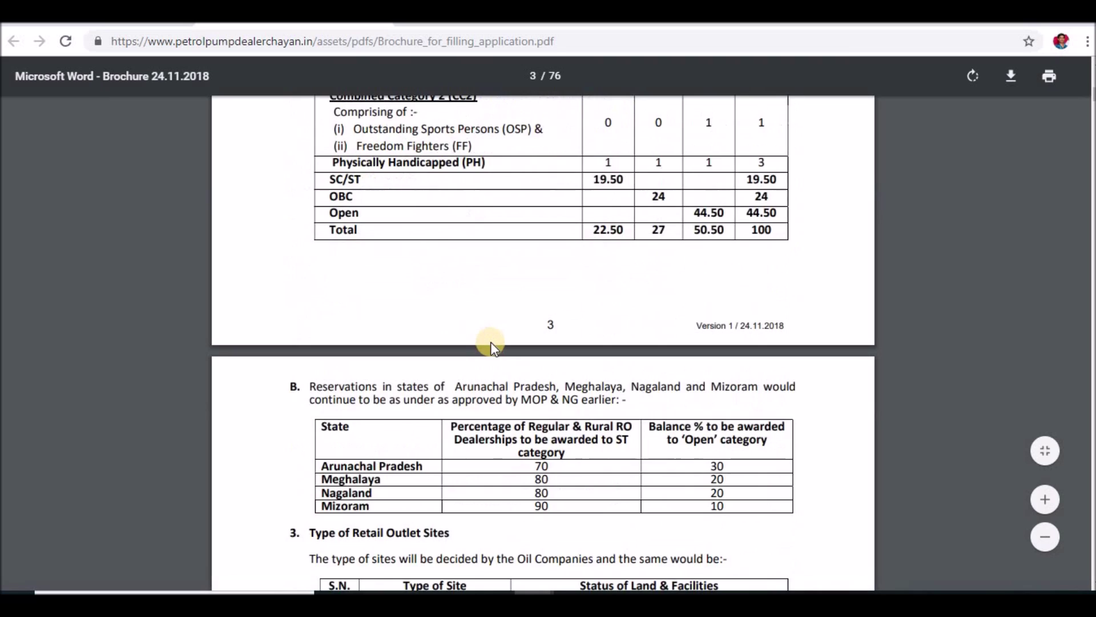
{"action": "scroll", "coordinate": [489, 343], "scroll_direction": "down", "scroll_amount": 3}
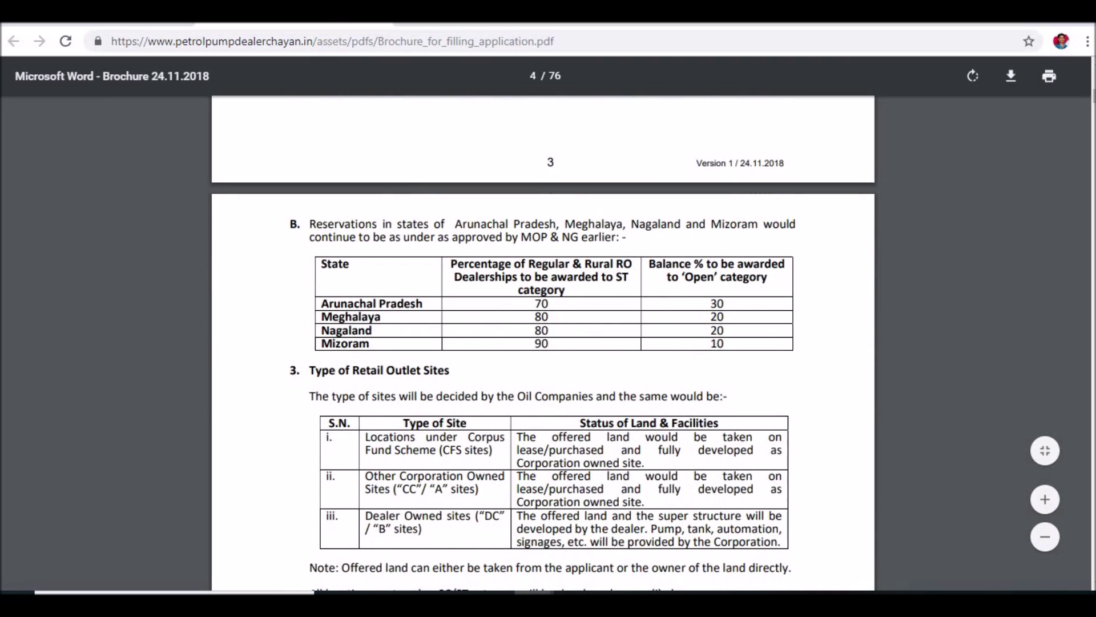
{"action": "key", "text": "ctrl+shift+Tab"}
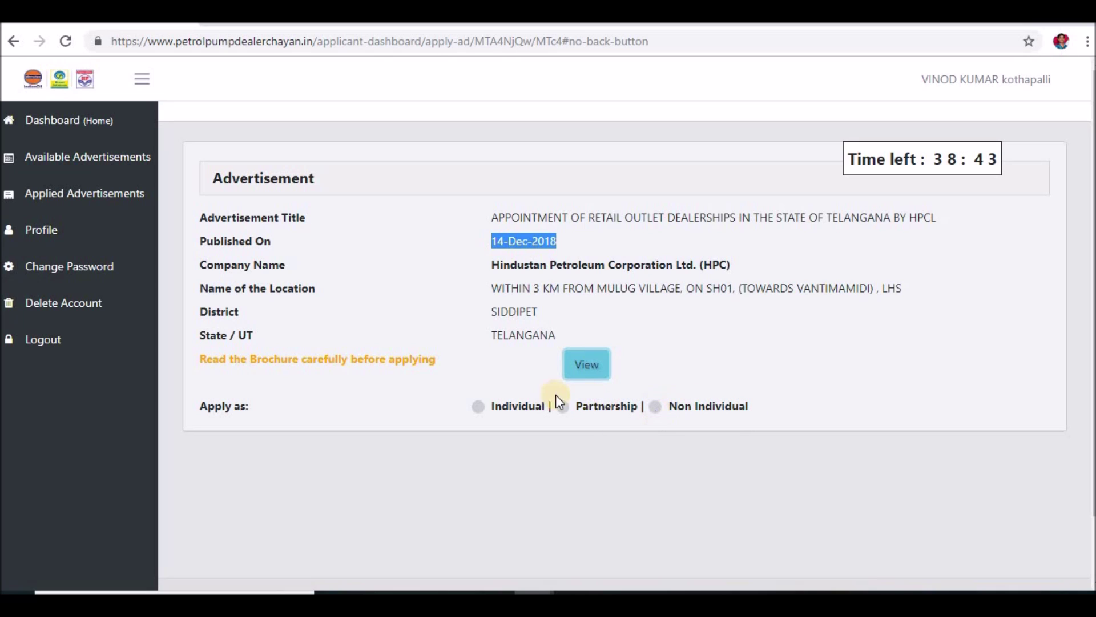
Step: Choose to apply as Individual, confirm the choice, and highlight the application fee
{"action": "left_click", "coordinate": [477, 408]}
{"action": "left_click", "coordinate": [621, 153]}
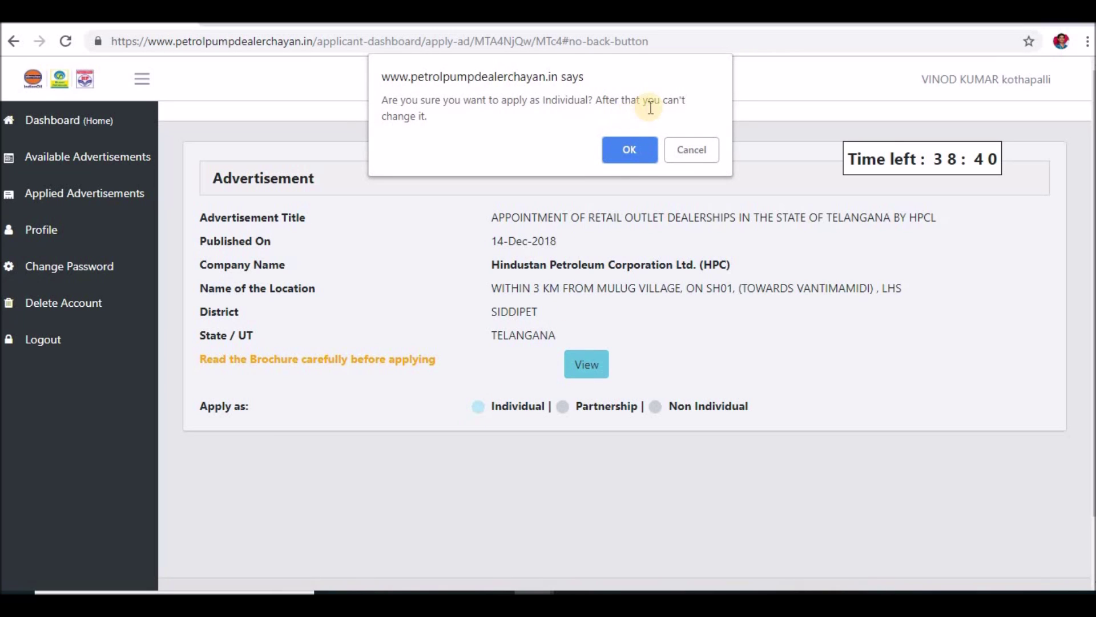
{"action": "left_click", "coordinate": [627, 161]}
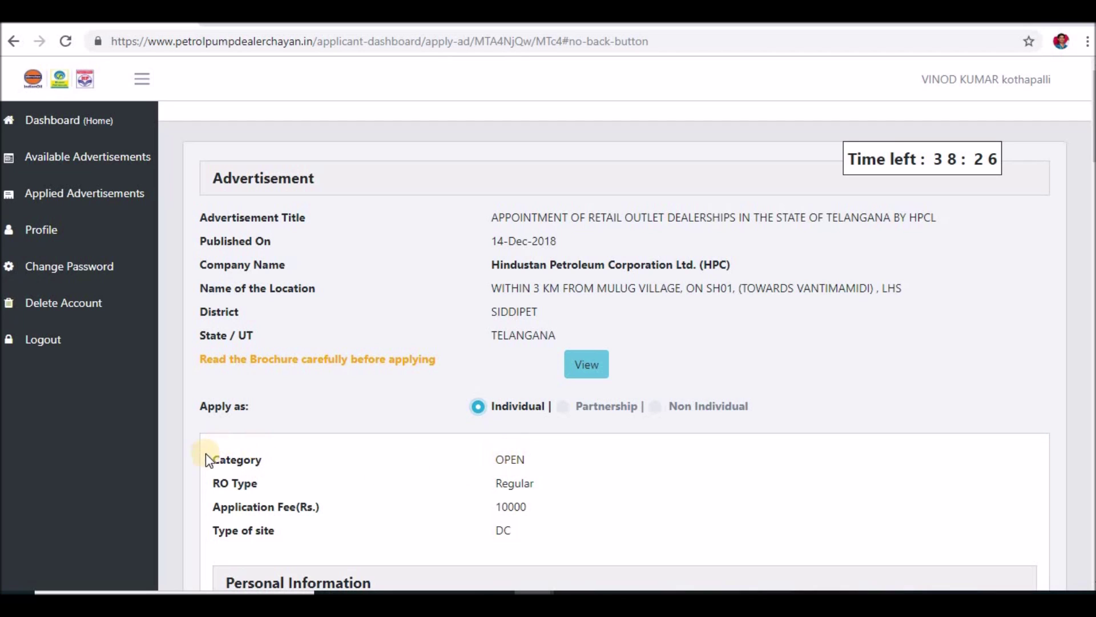
{"action": "double_click", "coordinate": [508, 507]}
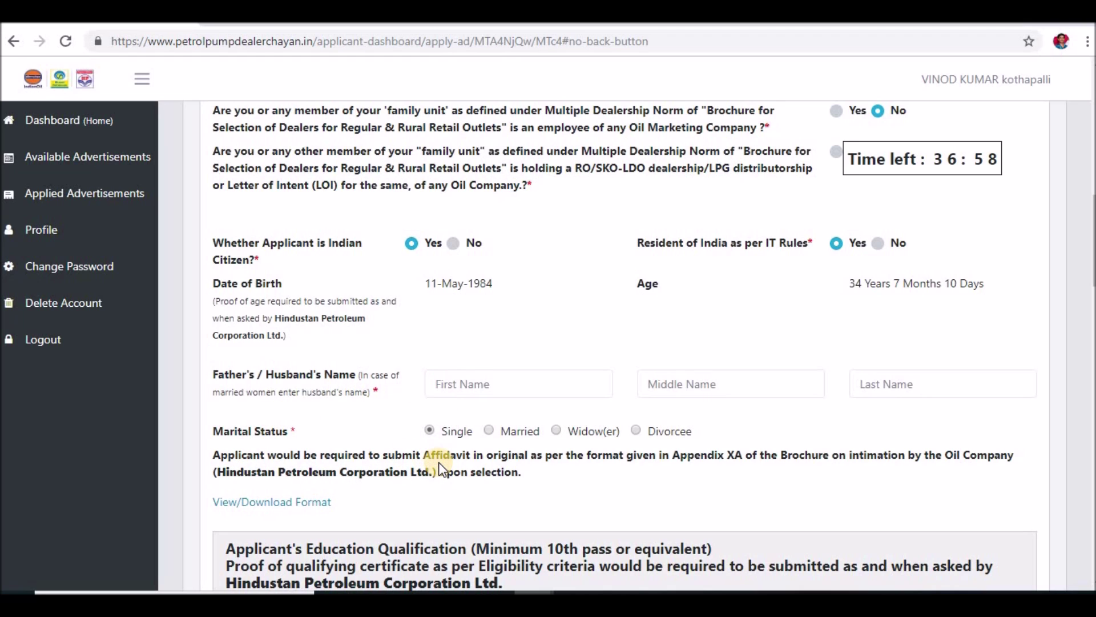
Step: View the notarized affidavit format for individual applicants, skim all its pages, and return to the application form
{"action": "left_click", "coordinate": [251, 502]}
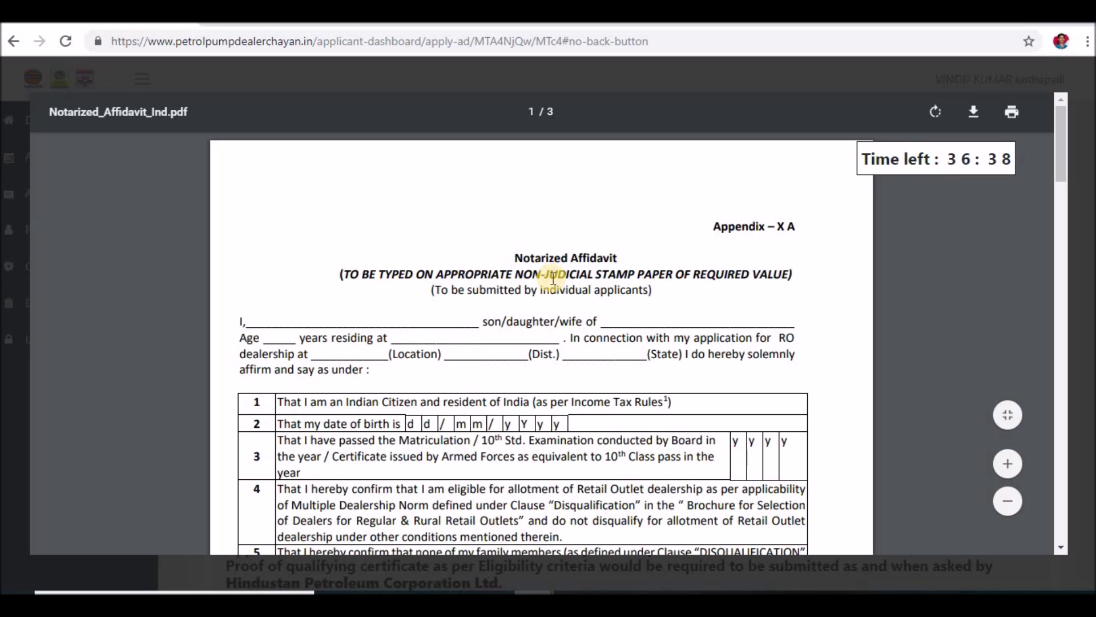
{"action": "scroll", "coordinate": [368, 430], "scroll_direction": "down", "scroll_amount": 15}
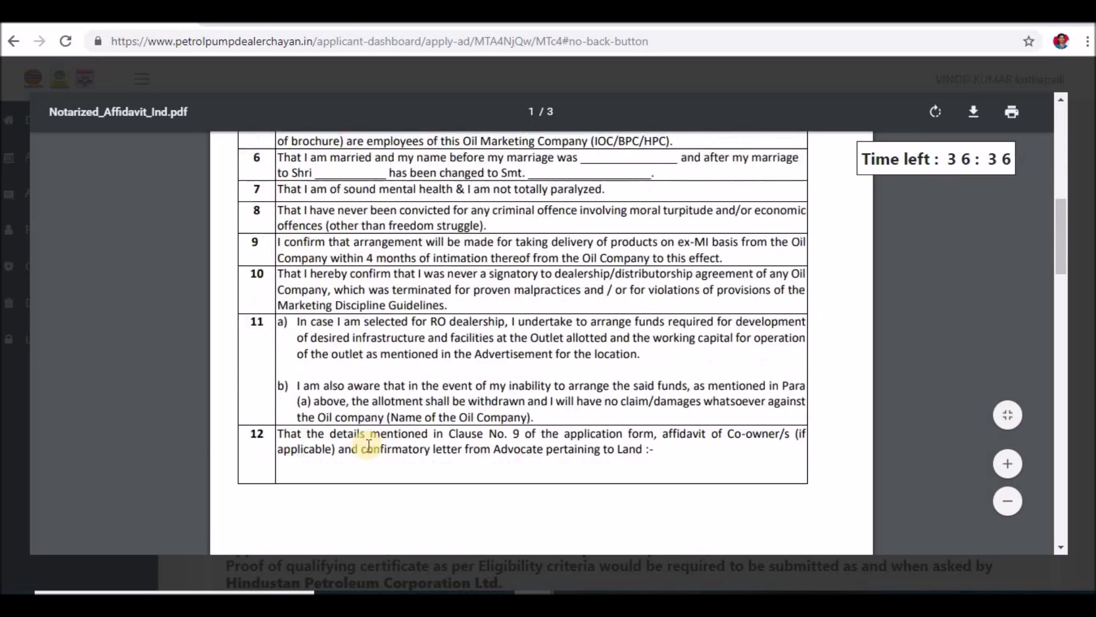
{"action": "scroll", "coordinate": [380, 435], "scroll_direction": "down", "scroll_amount": 15}
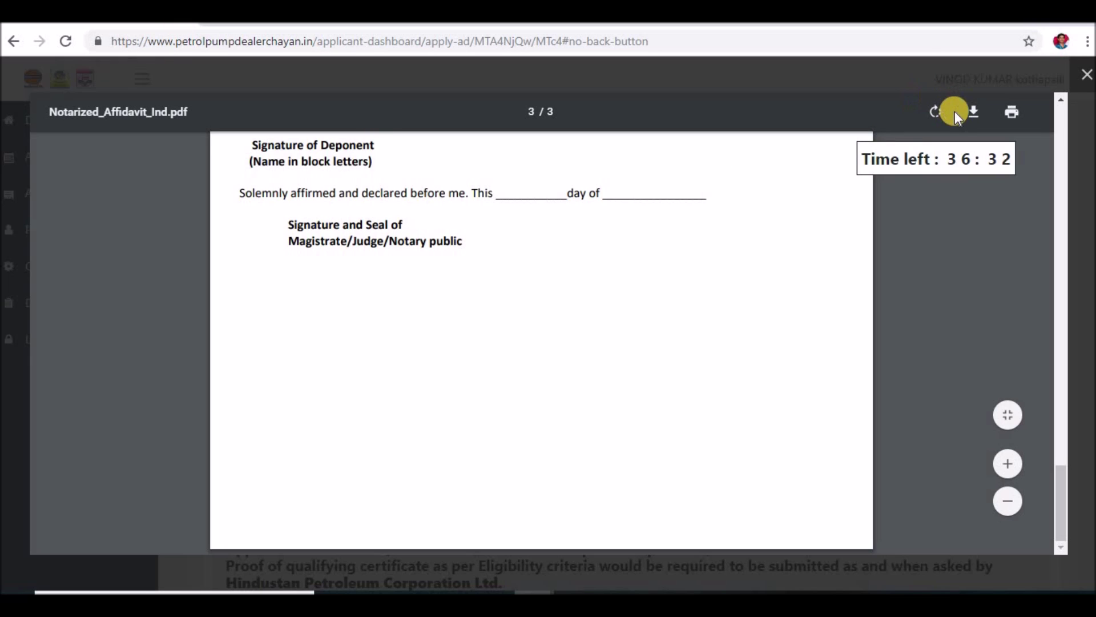
{"action": "left_click", "coordinate": [1088, 75]}
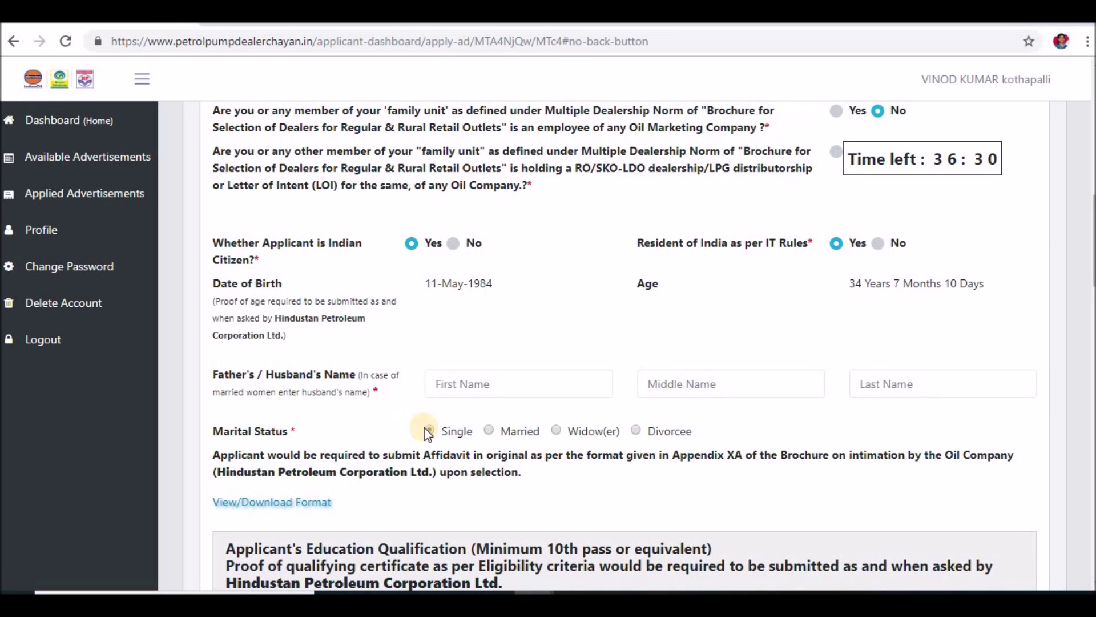
Step: Set the year of passing for the 10th pass qualification to 2007 and add a second education qualification row
{"action": "scroll", "coordinate": [385, 454], "scroll_direction": "down", "scroll_amount": 3}
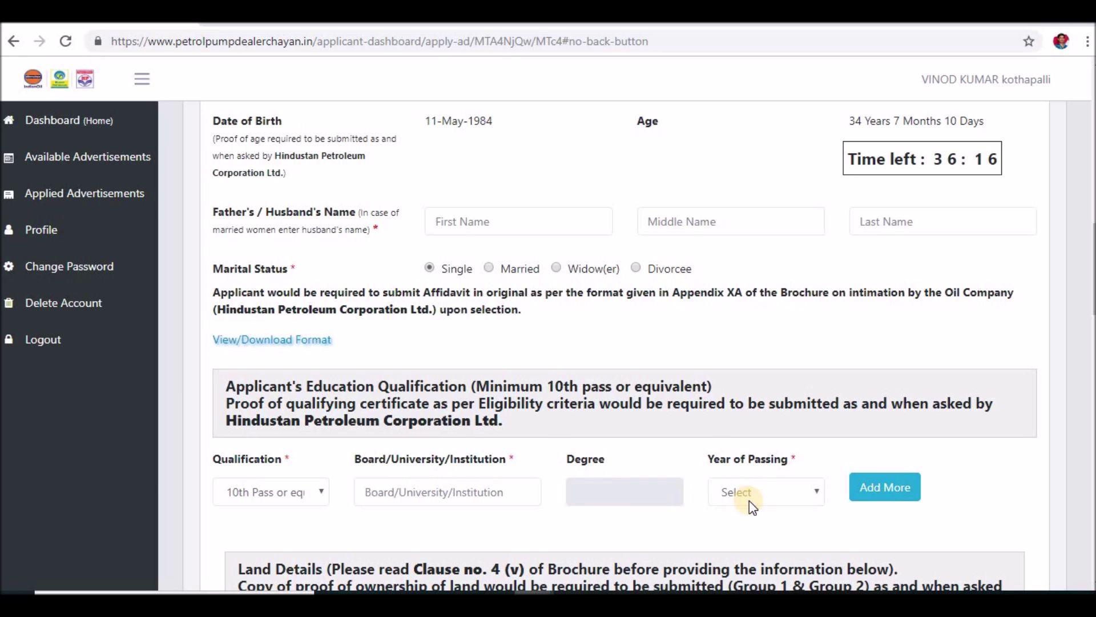
{"action": "left_click", "coordinate": [774, 495]}
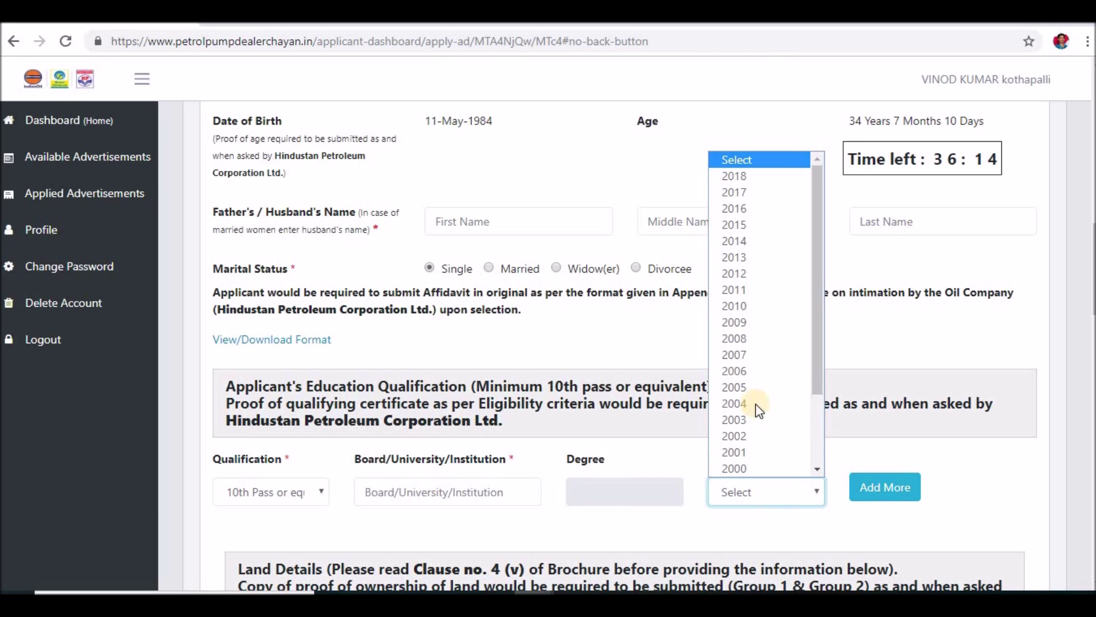
{"action": "left_click", "coordinate": [735, 354]}
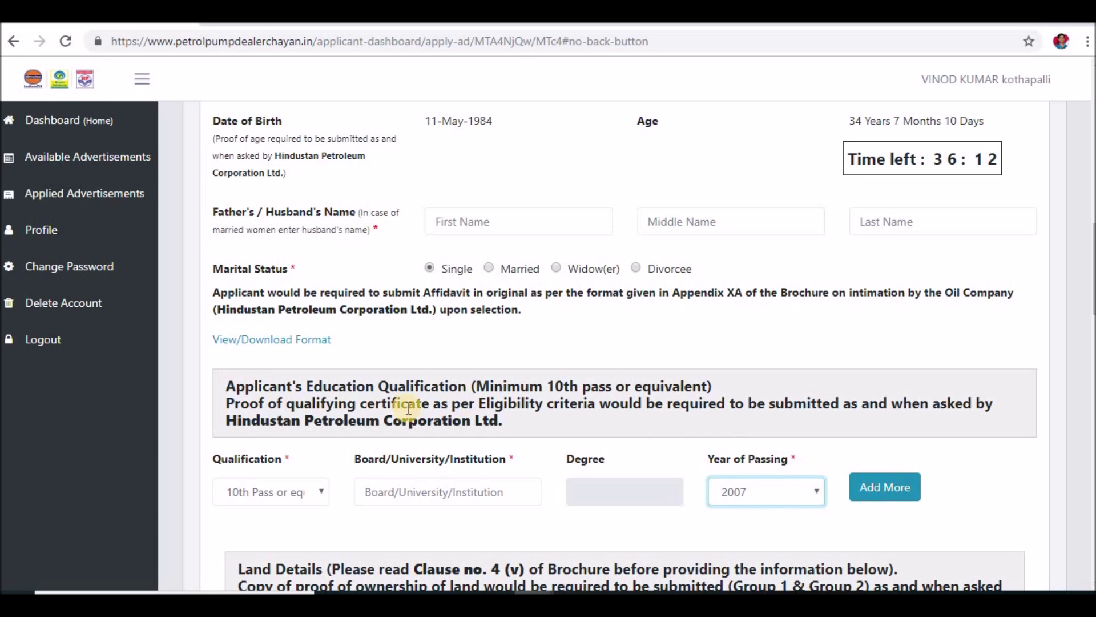
{"action": "left_click", "coordinate": [885, 494]}
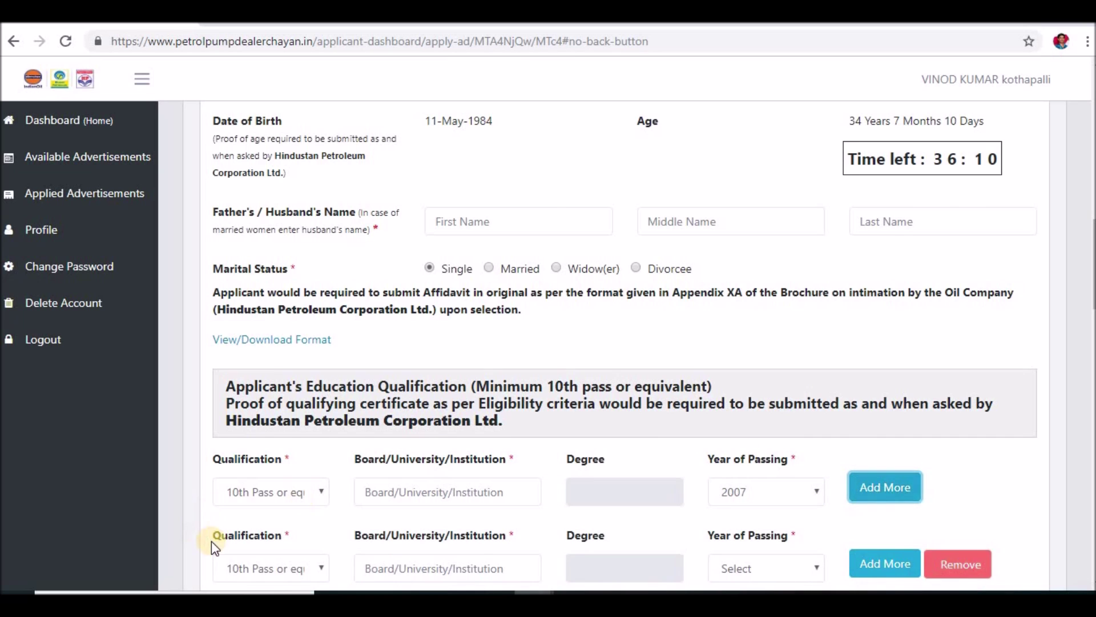
{"action": "scroll", "coordinate": [480, 491], "scroll_direction": "down", "scroll_amount": 1}
{"action": "left_click", "coordinate": [939, 492]}
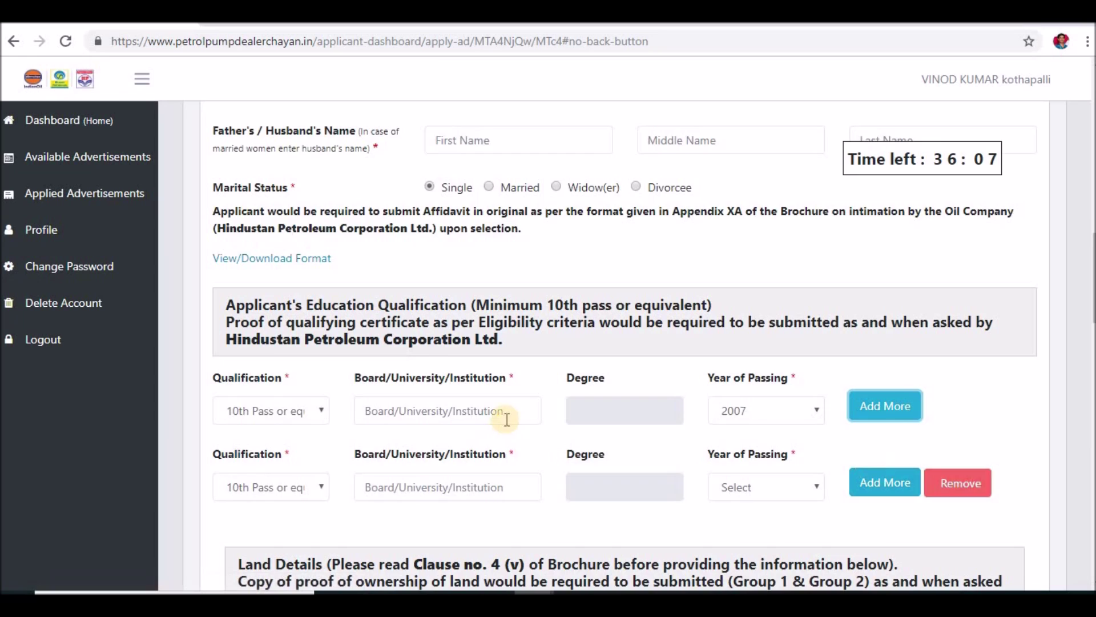
Step: Review the land group options and land detail columns, and choose Group 3 (Without land offer) as the group type
{"action": "scroll", "coordinate": [513, 400], "scroll_direction": "down", "scroll_amount": 3}
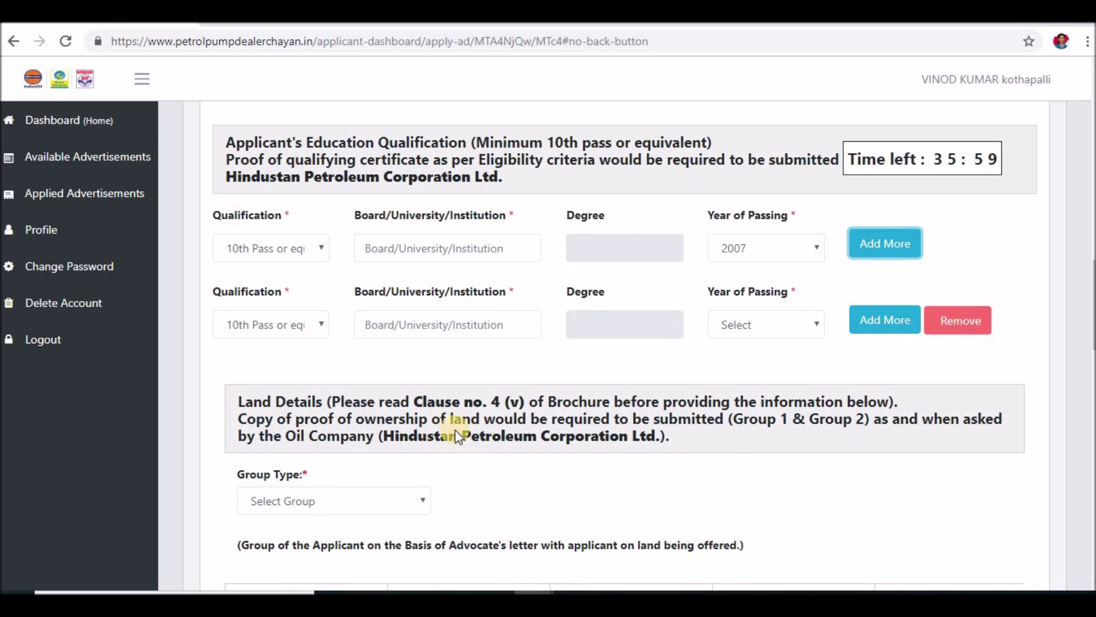
{"action": "scroll", "coordinate": [508, 420], "scroll_direction": "down", "scroll_amount": 2}
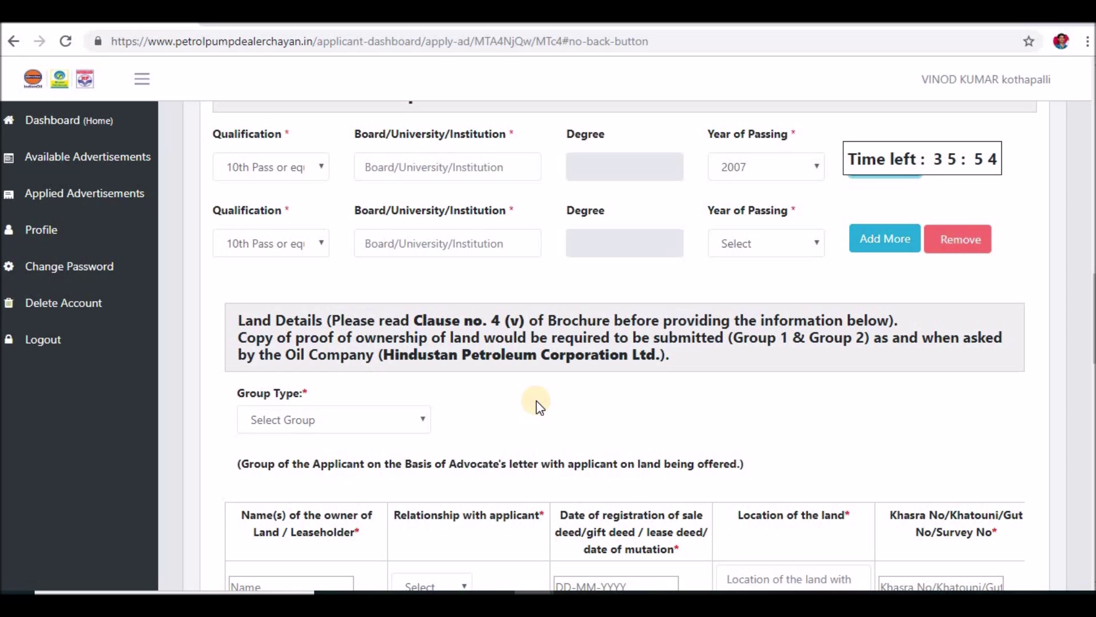
{"action": "left_click", "coordinate": [375, 422]}
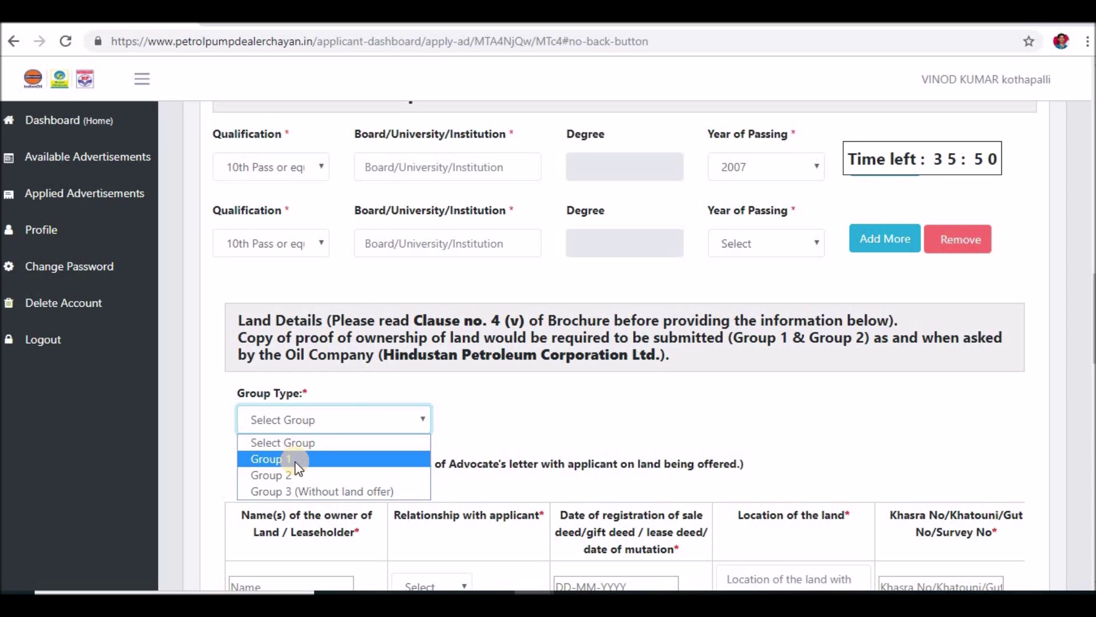
{"action": "left_click", "coordinate": [513, 417]}
{"action": "scroll", "coordinate": [365, 426], "scroll_direction": "down", "scroll_amount": 3}
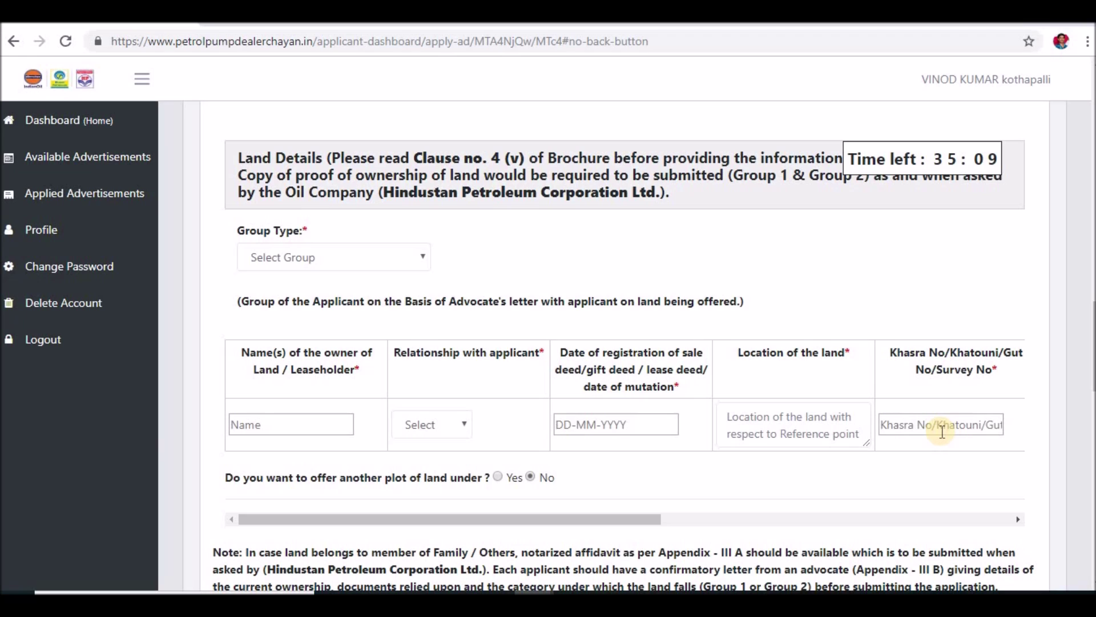
{"action": "left_click", "coordinate": [317, 257]}
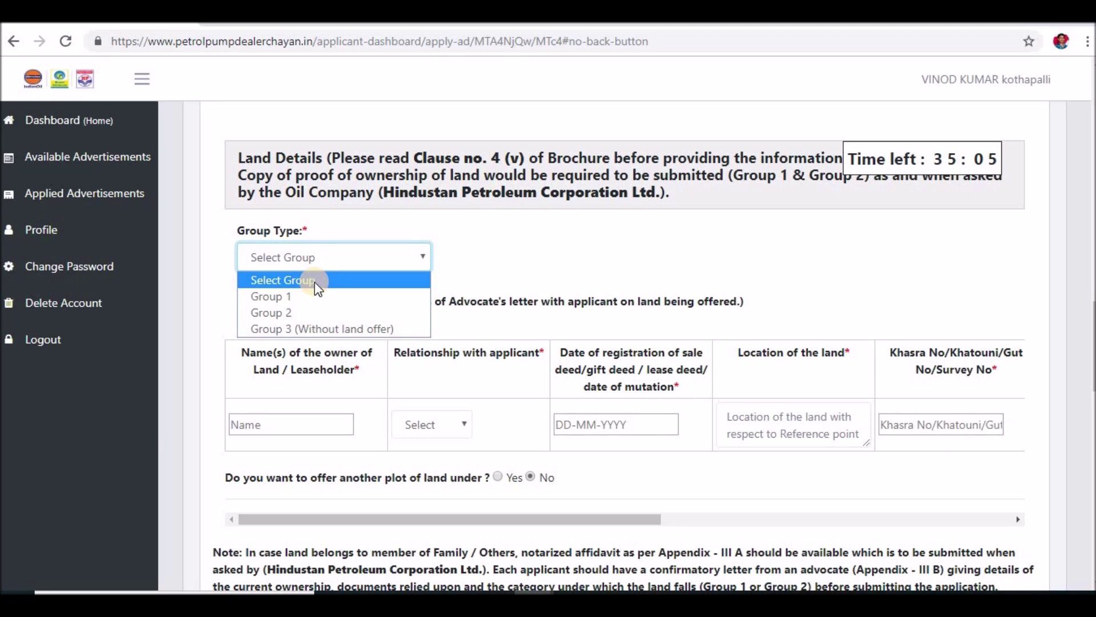
{"action": "left_click", "coordinate": [317, 330]}
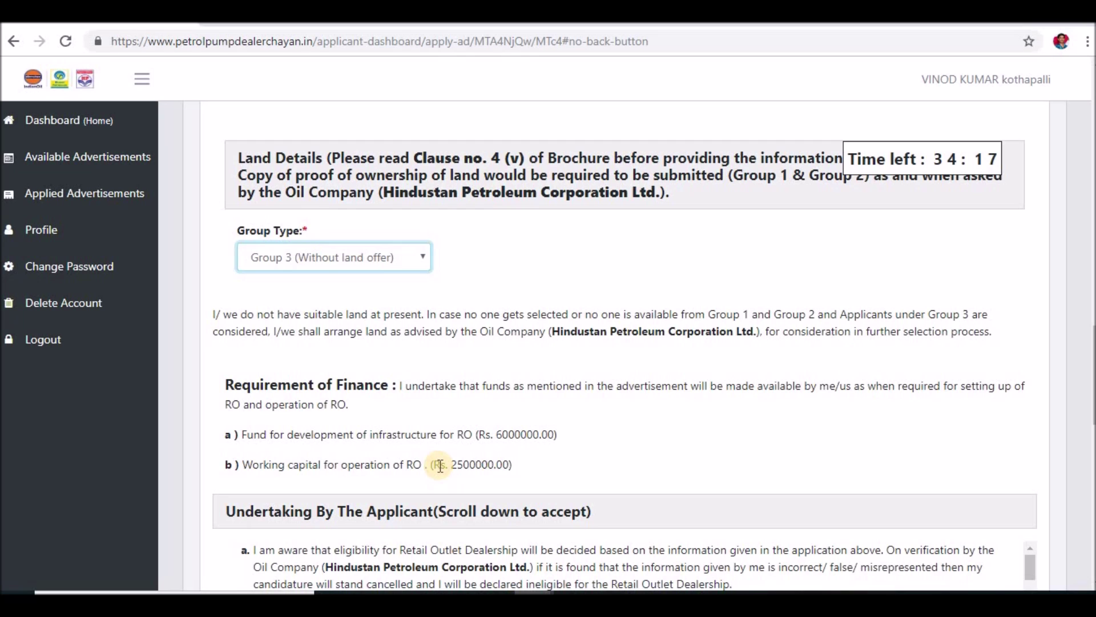
Step: Read through the applicant's undertaking and accept it, and review the declaration and the applicant photo and signature section
{"action": "scroll", "coordinate": [441, 466], "scroll_direction": "down", "scroll_amount": 3}
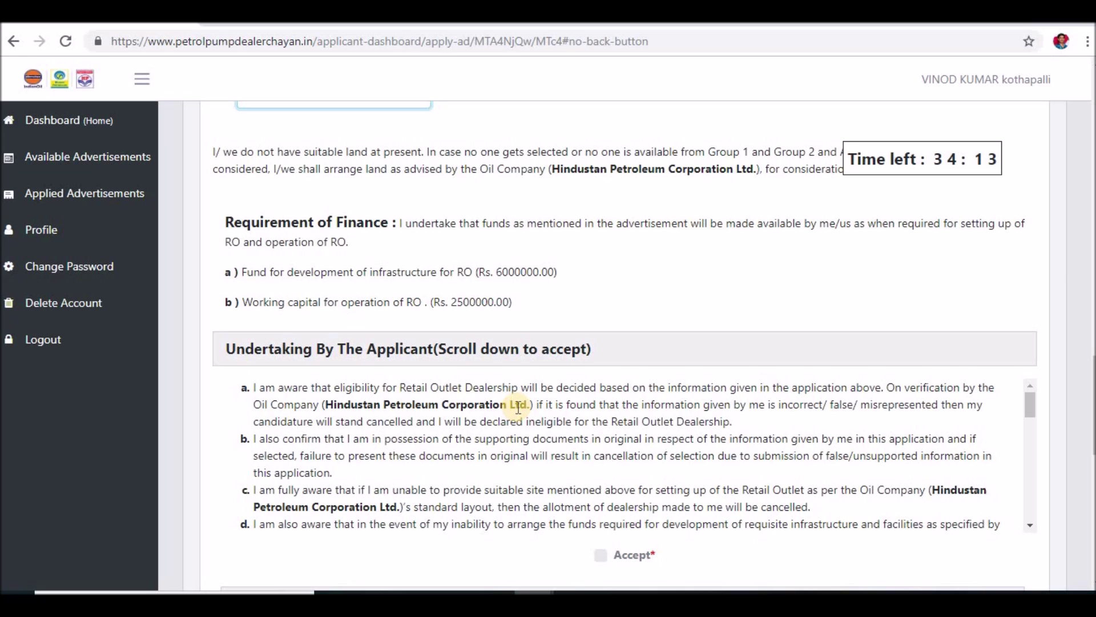
{"action": "scroll", "coordinate": [295, 428], "scroll_direction": "down", "scroll_amount": 2}
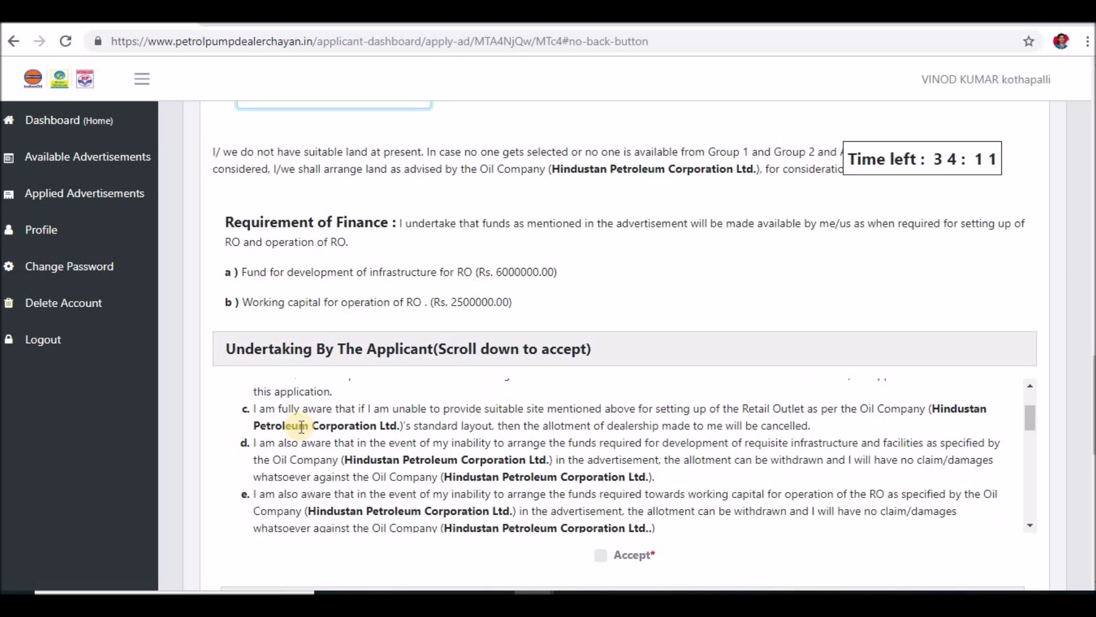
{"action": "scroll", "coordinate": [352, 457], "scroll_direction": "down", "scroll_amount": 5}
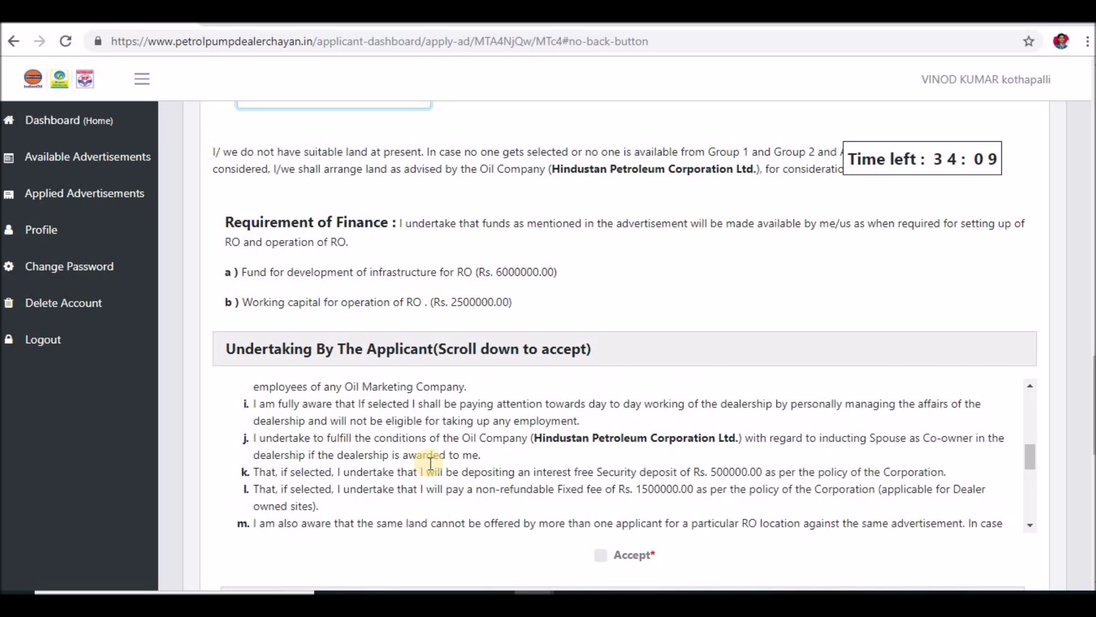
{"action": "scroll", "coordinate": [434, 457], "scroll_direction": "down", "scroll_amount": 3}
{"action": "scroll", "coordinate": [532, 518], "scroll_direction": "down", "scroll_amount": 3}
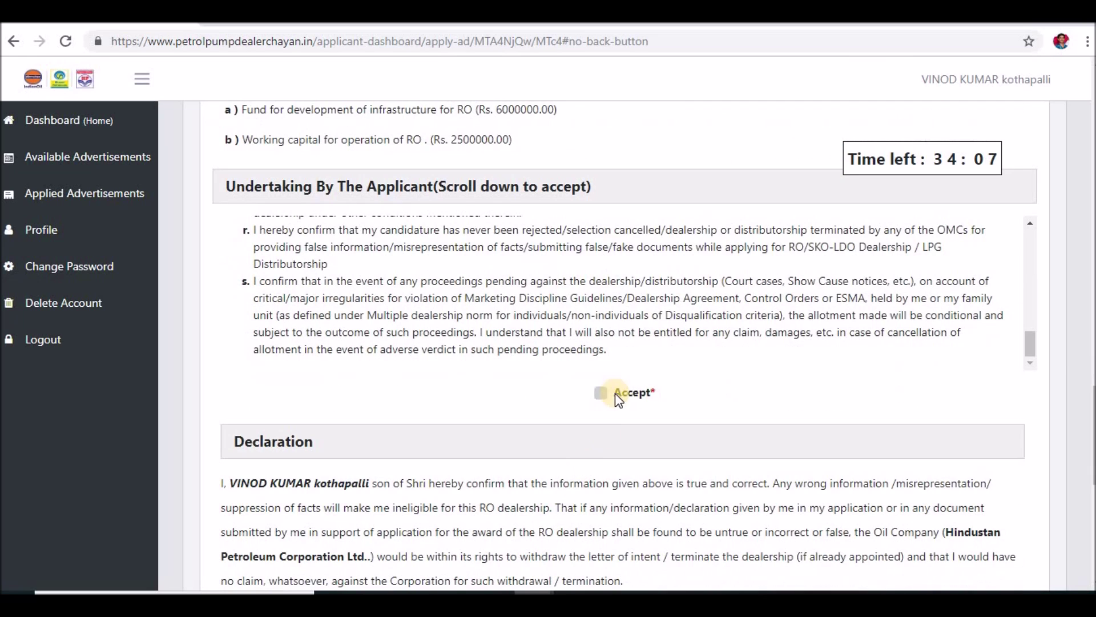
{"action": "left_click", "coordinate": [601, 393]}
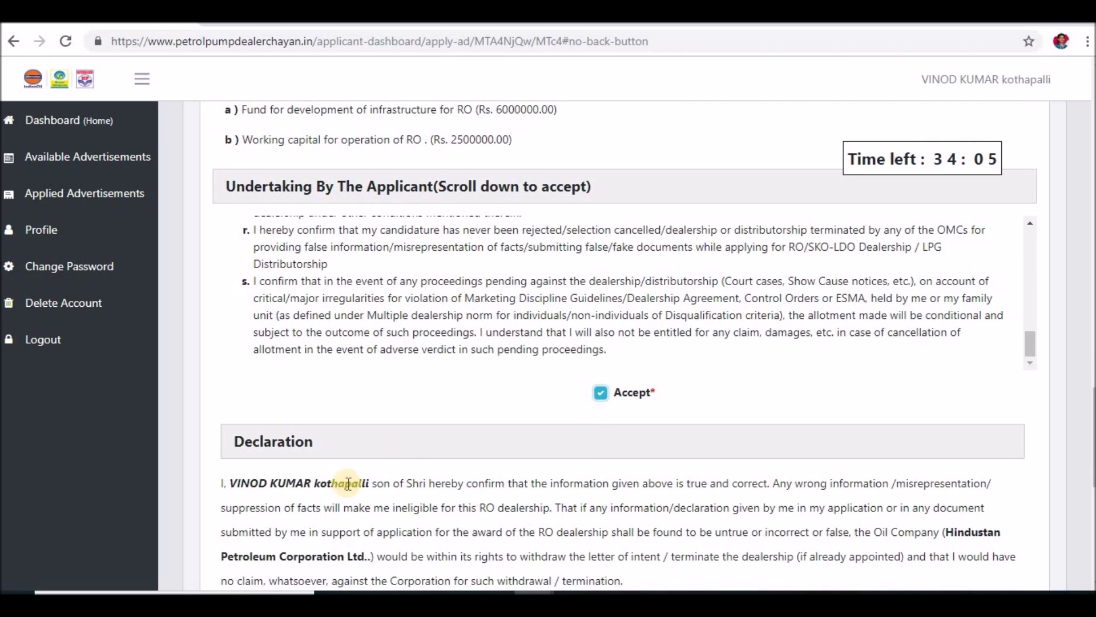
{"action": "scroll", "coordinate": [334, 492], "scroll_direction": "down", "scroll_amount": 1}
{"action": "scroll", "coordinate": [334, 492], "scroll_direction": "down", "scroll_amount": 1}
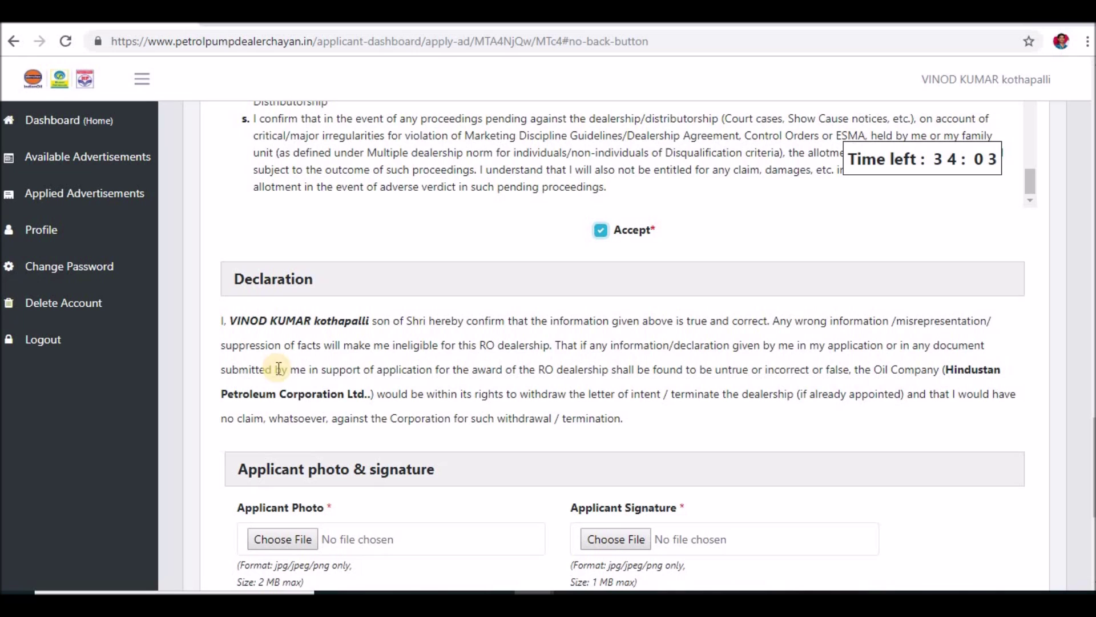
{"action": "scroll", "coordinate": [308, 409], "scroll_direction": "down", "scroll_amount": 1}
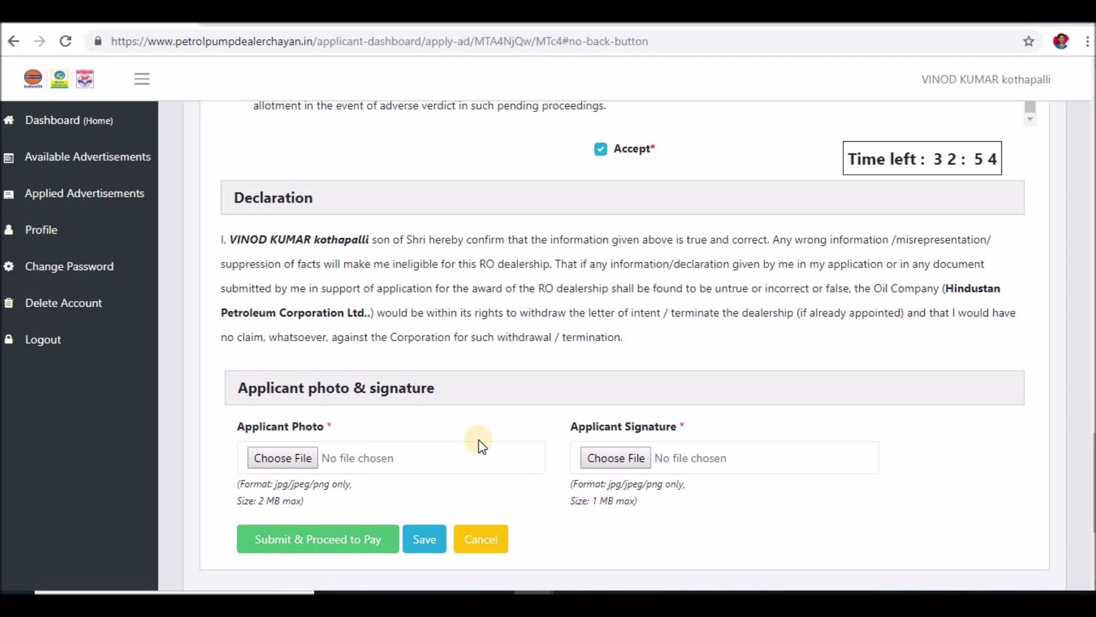
Step: Leave the form for the applied advertisements, view the online payment page of the Gajwel to Sangapur village application, and return to the list
{"action": "scroll", "coordinate": [478, 440], "scroll_direction": "up", "scroll_amount": 10}
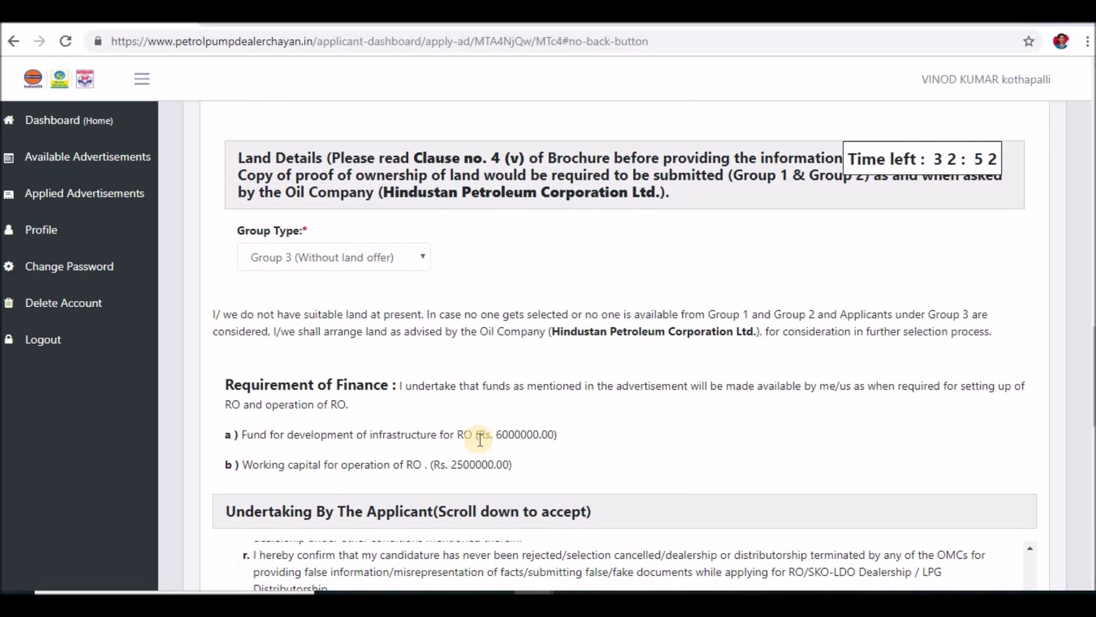
{"action": "scroll", "coordinate": [479, 440], "scroll_direction": "up", "scroll_amount": 5}
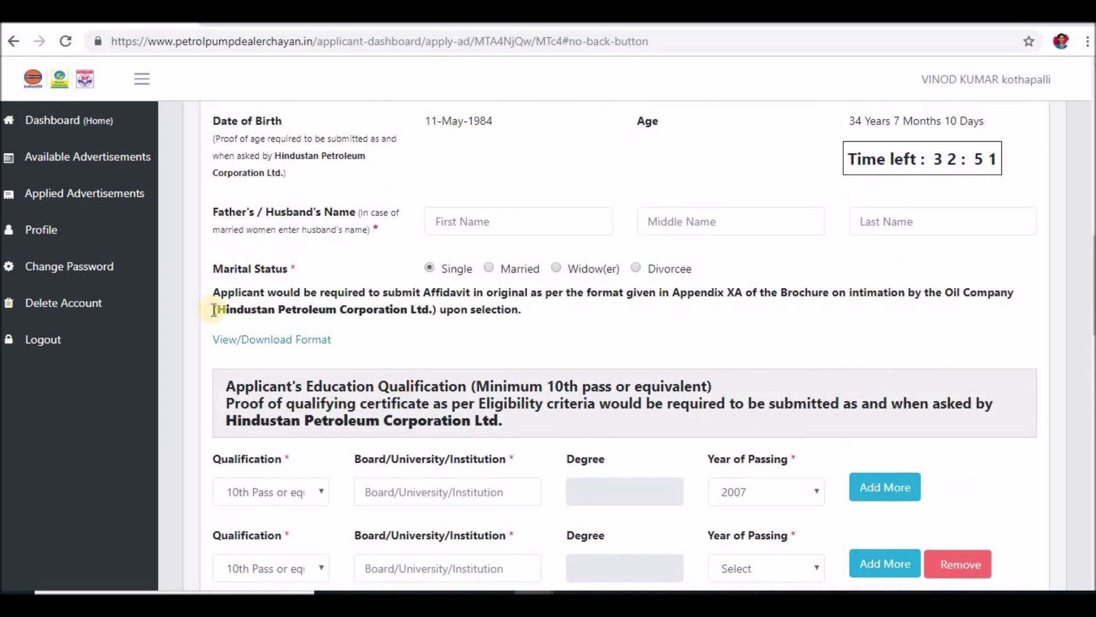
{"action": "left_click", "coordinate": [69, 122]}
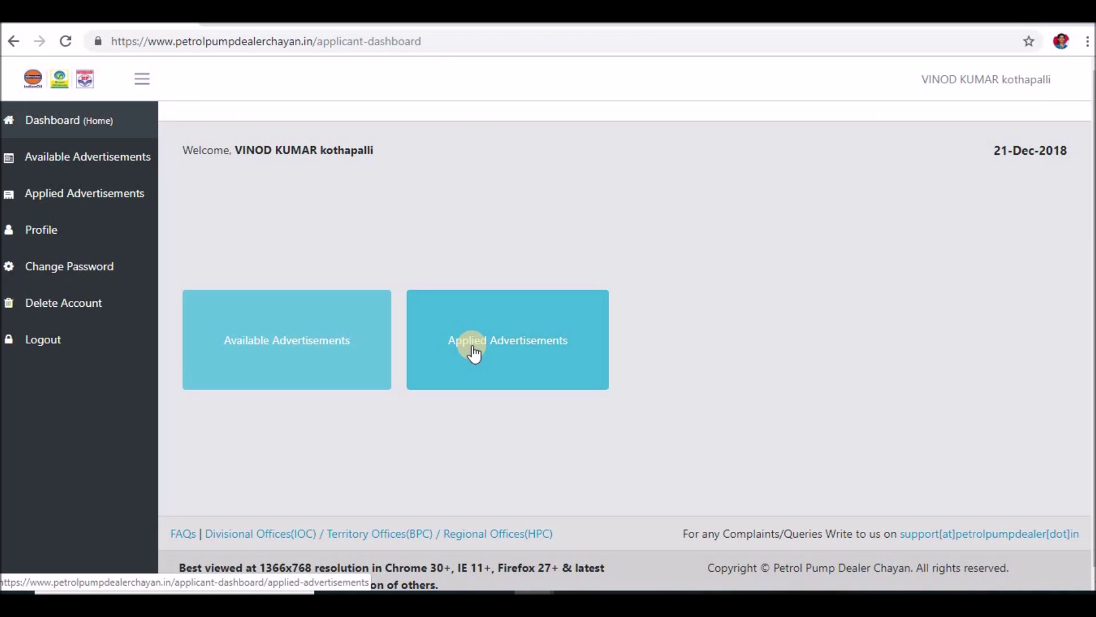
{"action": "left_click", "coordinate": [474, 352]}
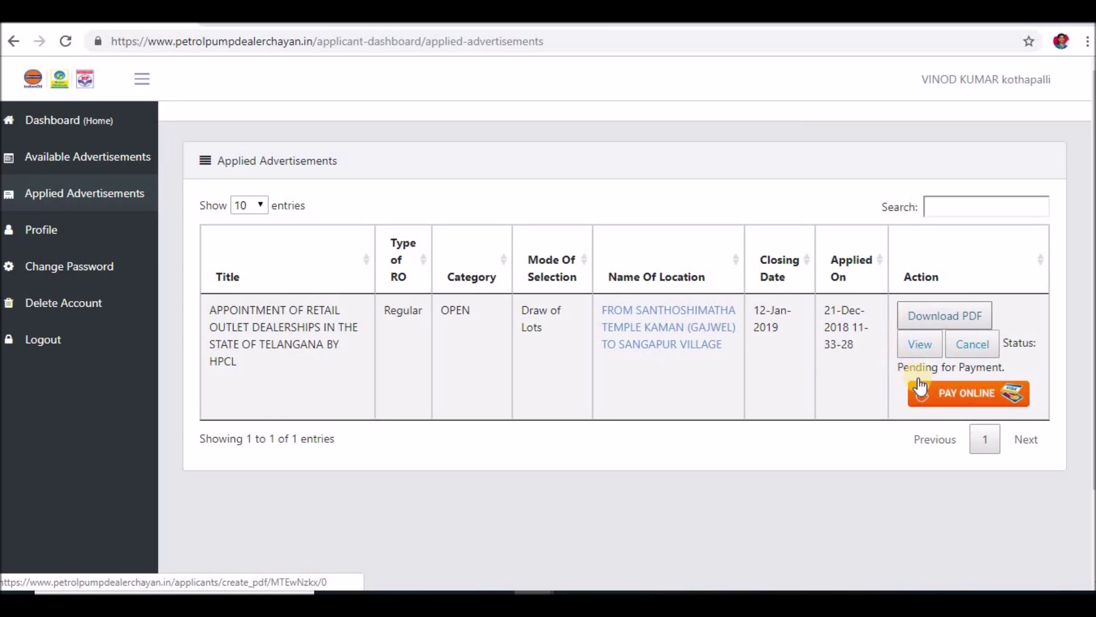
{"action": "left_click", "coordinate": [966, 403]}
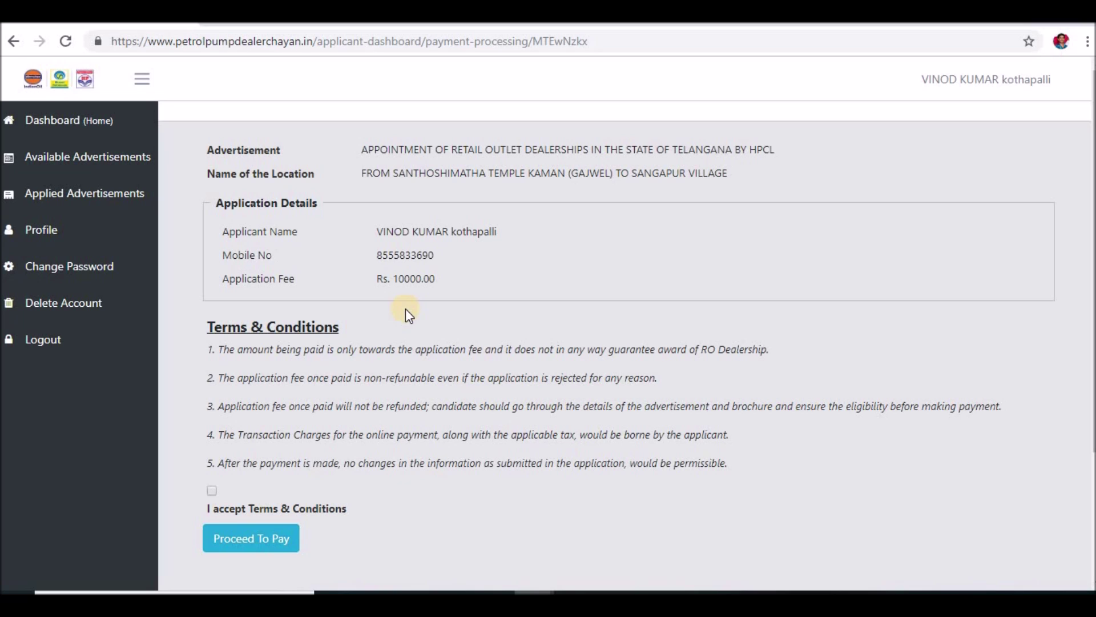
{"action": "left_click", "coordinate": [85, 193]}
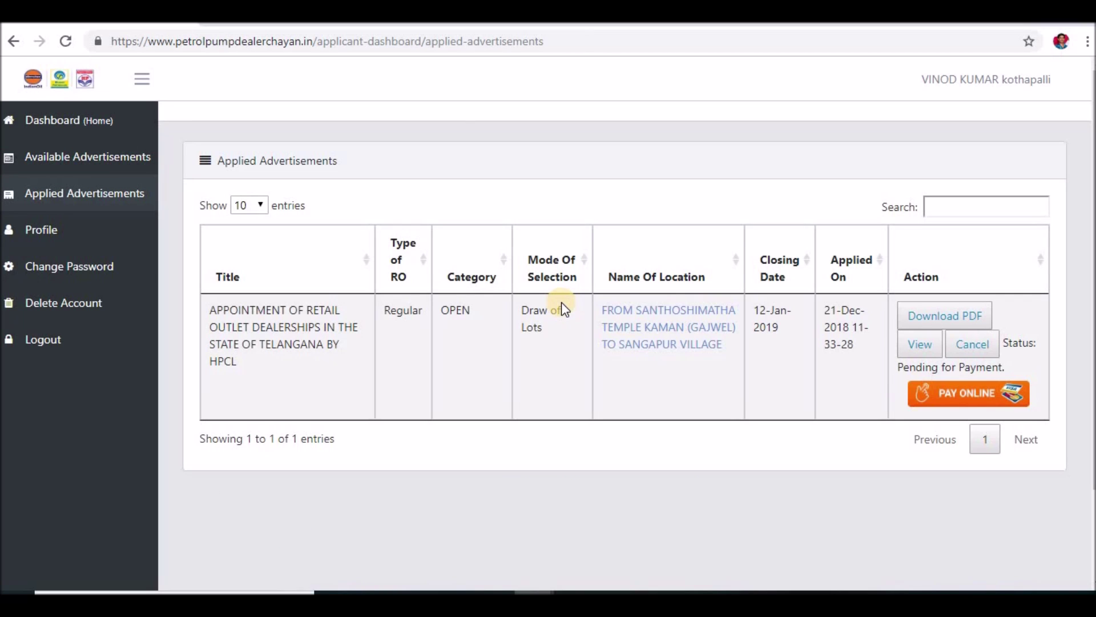